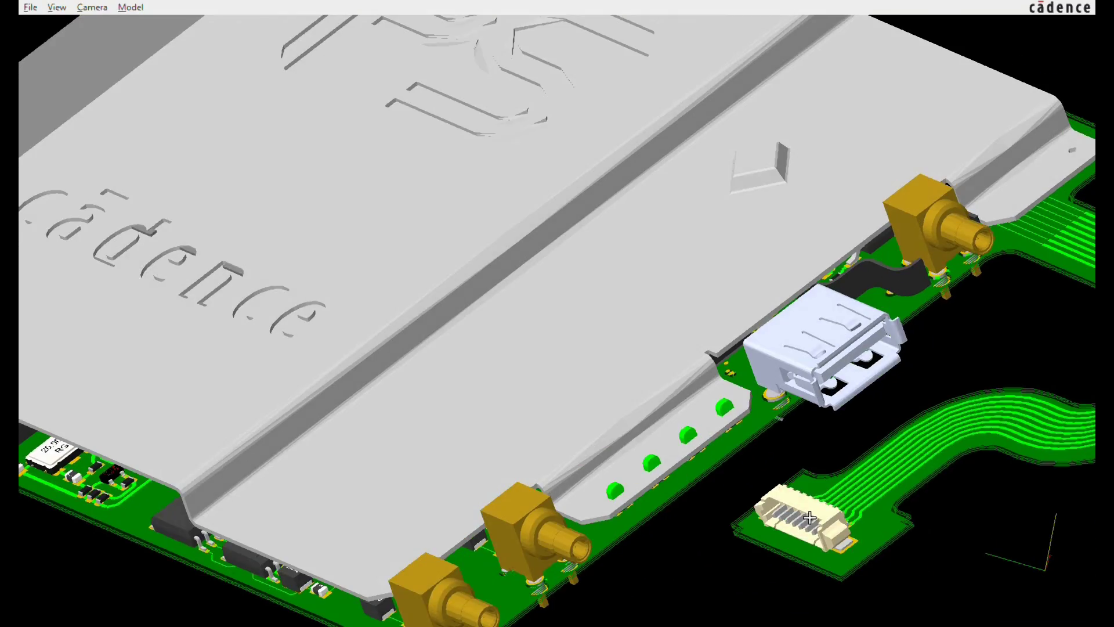
pyautogui.scroll(-4, 810, 519)
# Step: Hide the cover's 3D step model and orbit the view to inspect the board's underside
pyautogui.click(57, 7)
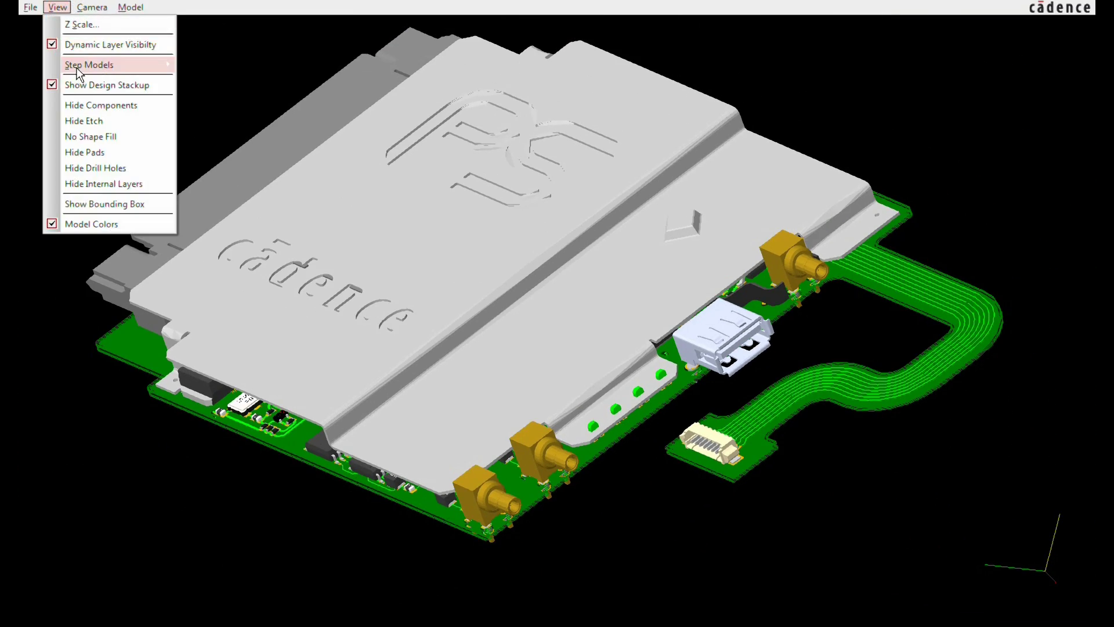
pyautogui.click(88, 65)
pyautogui.click(209, 65)
pyautogui.scroll(4, 557, 313)
pyautogui.moveTo(557, 349)
pyautogui.mouseDown(button='middle')
pyautogui.moveTo(701, 380)
pyautogui.moveTo(857, 467)
pyautogui.moveTo(920, 358)
pyautogui.moveTo(867, 191)
pyautogui.mouseUp(button='middle')
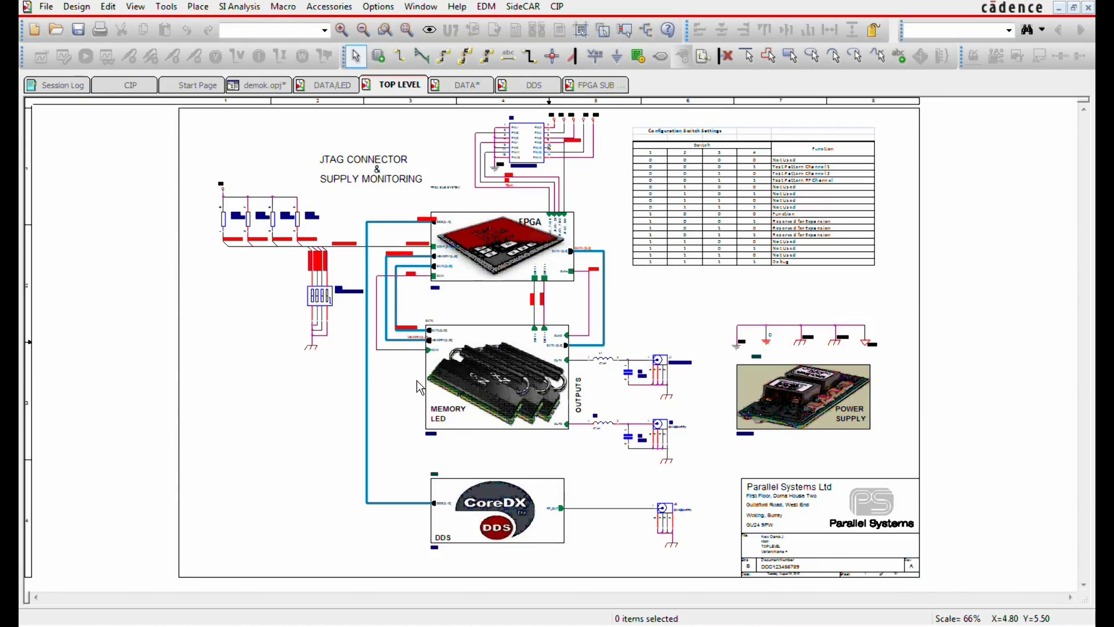
pyautogui.scroll(2, 418, 387)
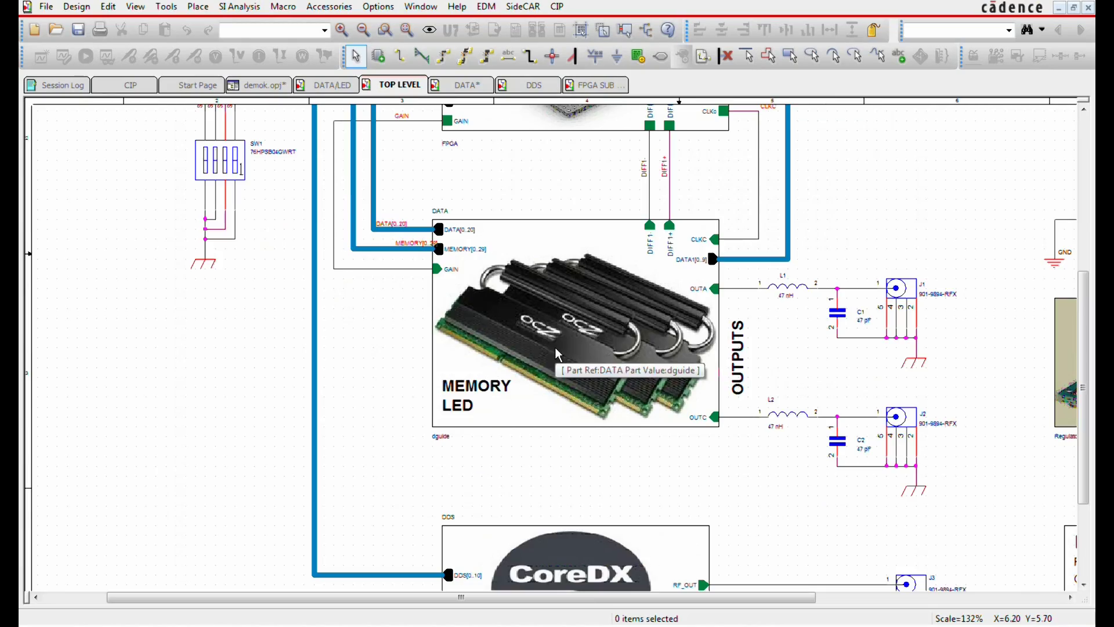
# Step: Open the MEMORY then LED sheets and cross-probe U22 pins D0, VCC, D7 to footprint
pyautogui.doubleClick(584, 319)
pyautogui.scroll(1, 764, 207)
pyautogui.scroll(1, 510, 333)
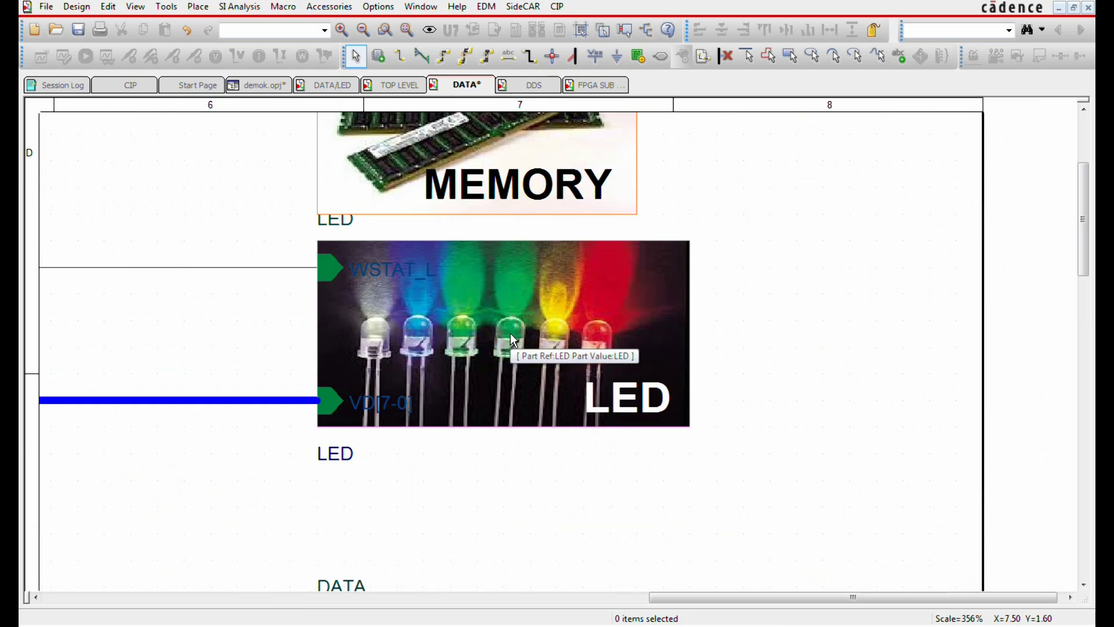
pyautogui.doubleClick(510, 333)
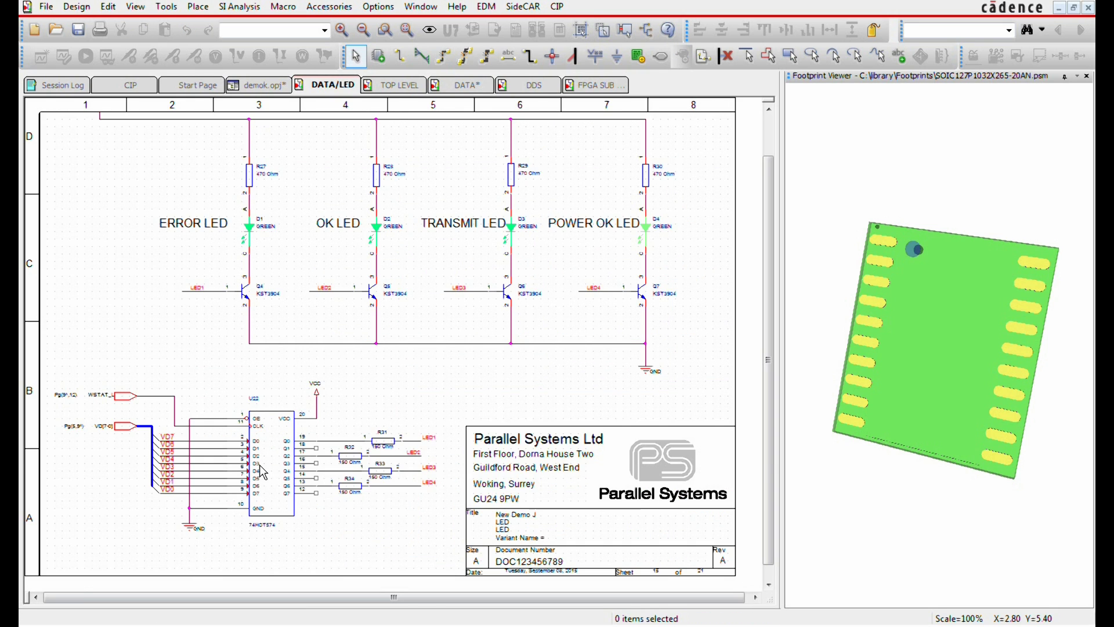
pyautogui.scroll(1, 348, 315)
pyautogui.scroll(1, 349, 315)
pyautogui.click(350, 306)
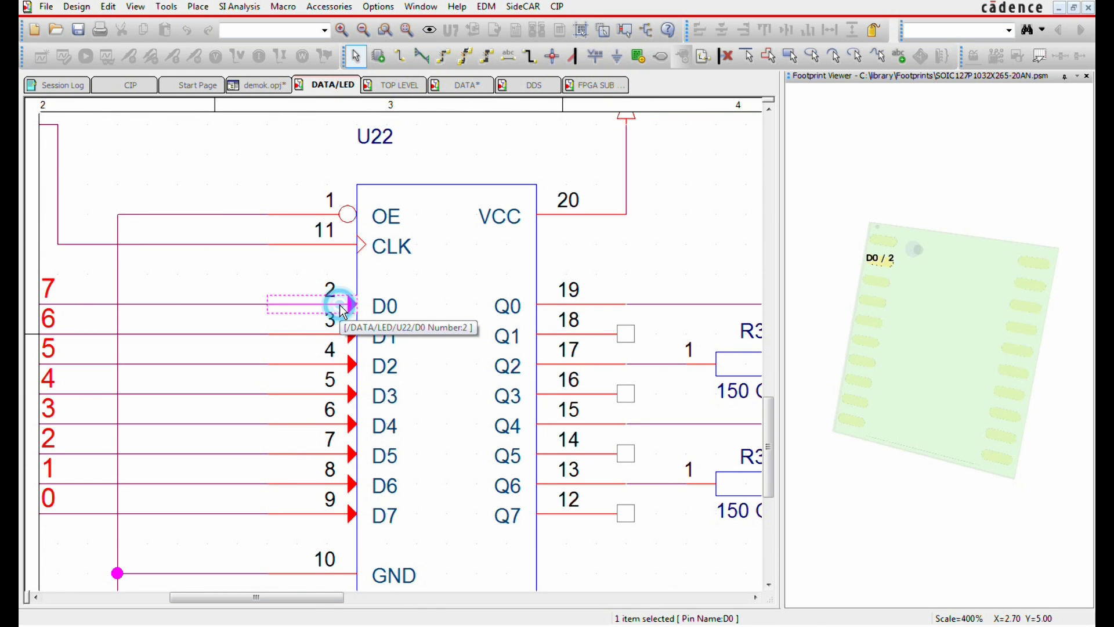
pyautogui.click(557, 215)
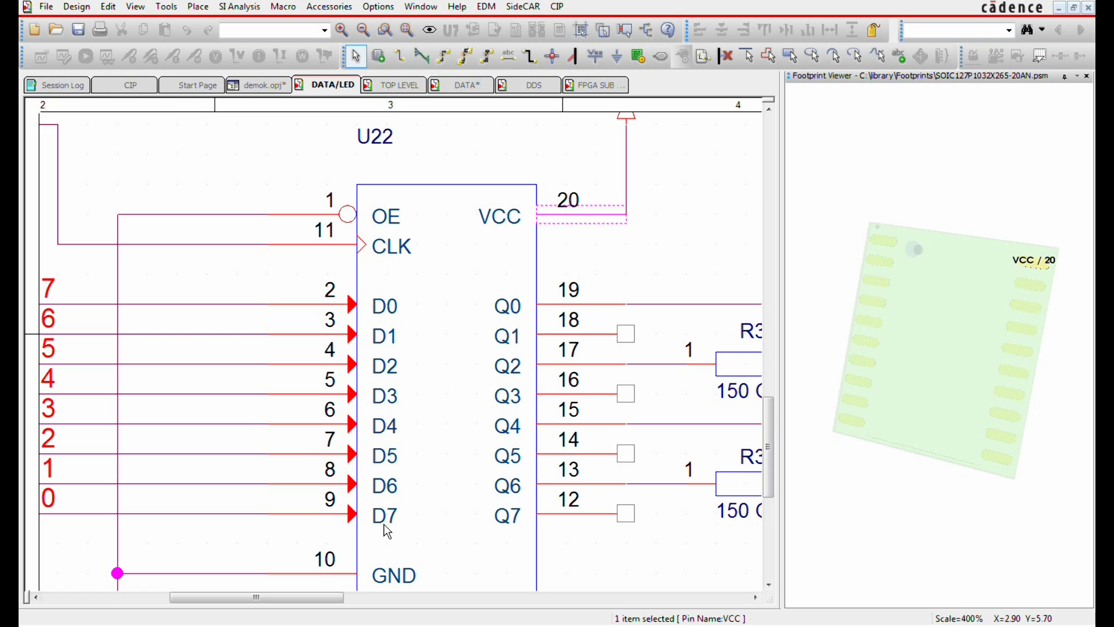
pyautogui.click(344, 513)
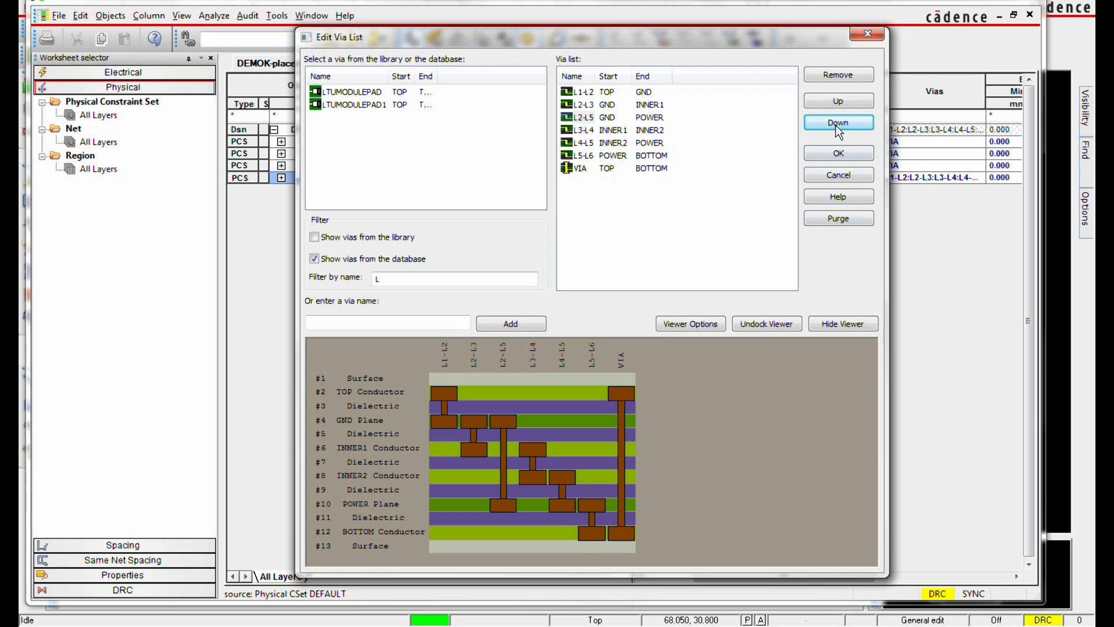
# Step: Move a via down the via list, then route VDX0 through stacked microvias to its pad
pyautogui.click(838, 125)
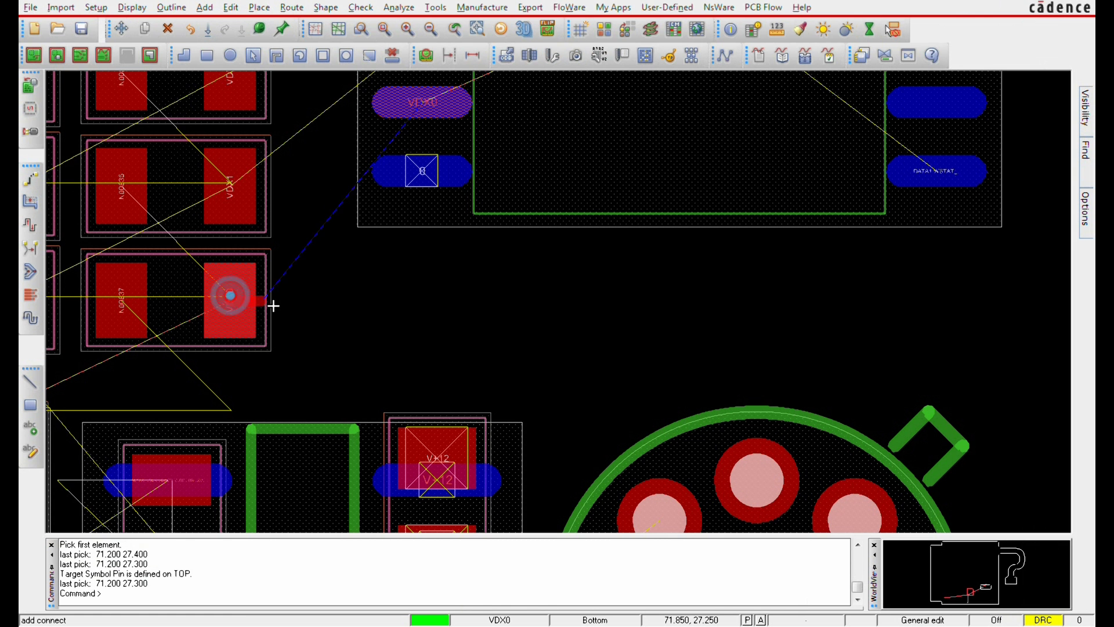
pyautogui.doubleClick(337, 299)
pyautogui.click(378, 284)
pyautogui.click(331, 300)
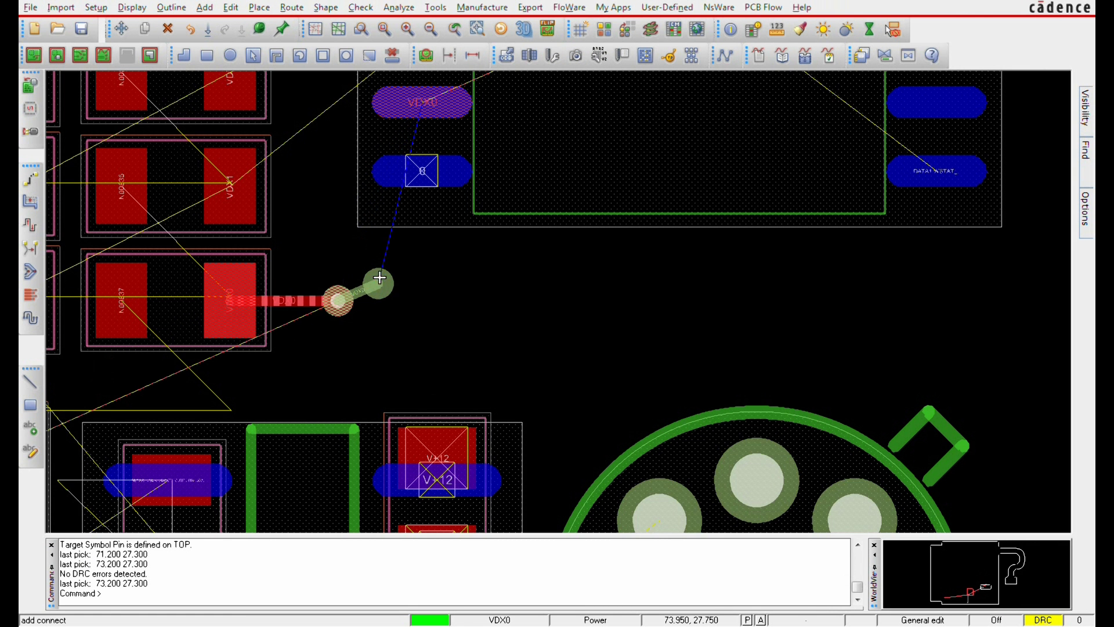
pyautogui.doubleClick(421, 284)
pyautogui.doubleClick(458, 284)
pyautogui.doubleClick(498, 268)
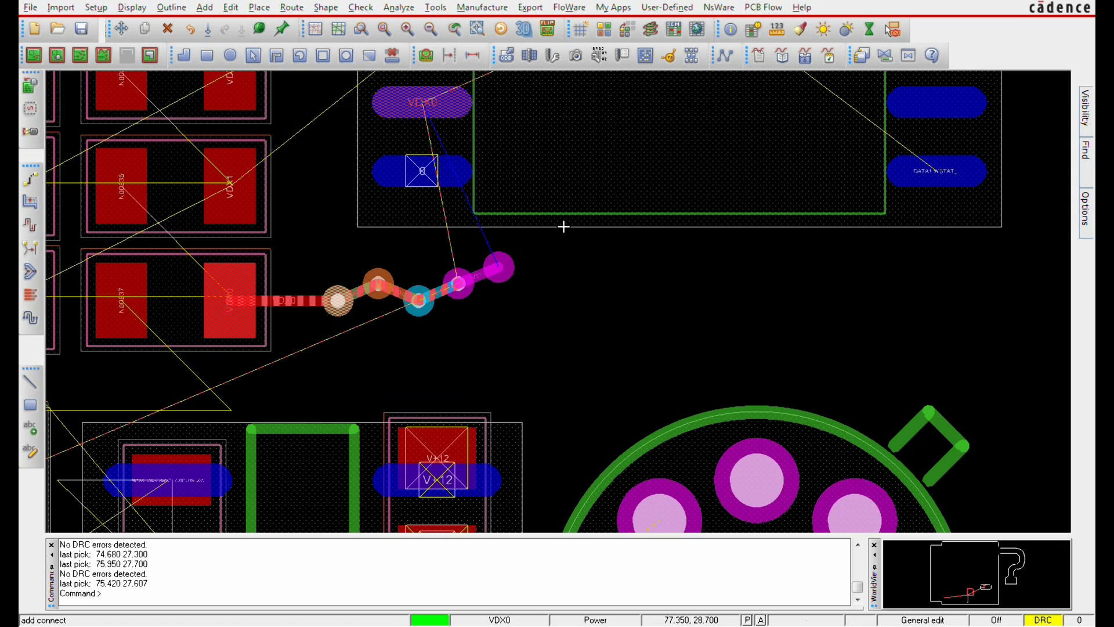
pyautogui.doubleClick(565, 228)
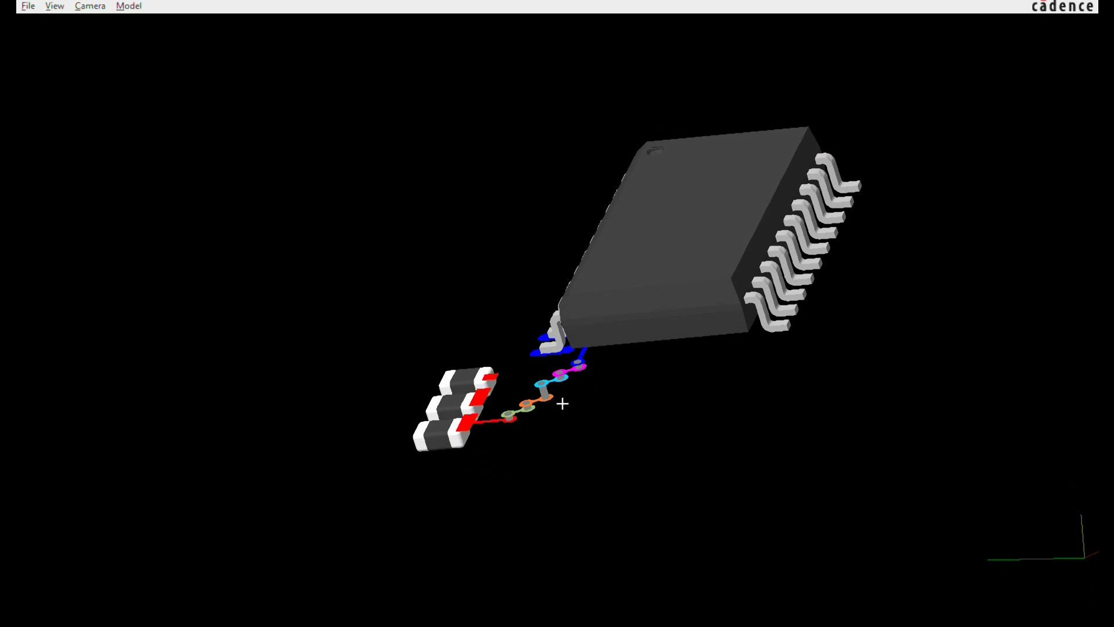
pyautogui.moveTo(563, 403); pyautogui.dragTo(584, 466)
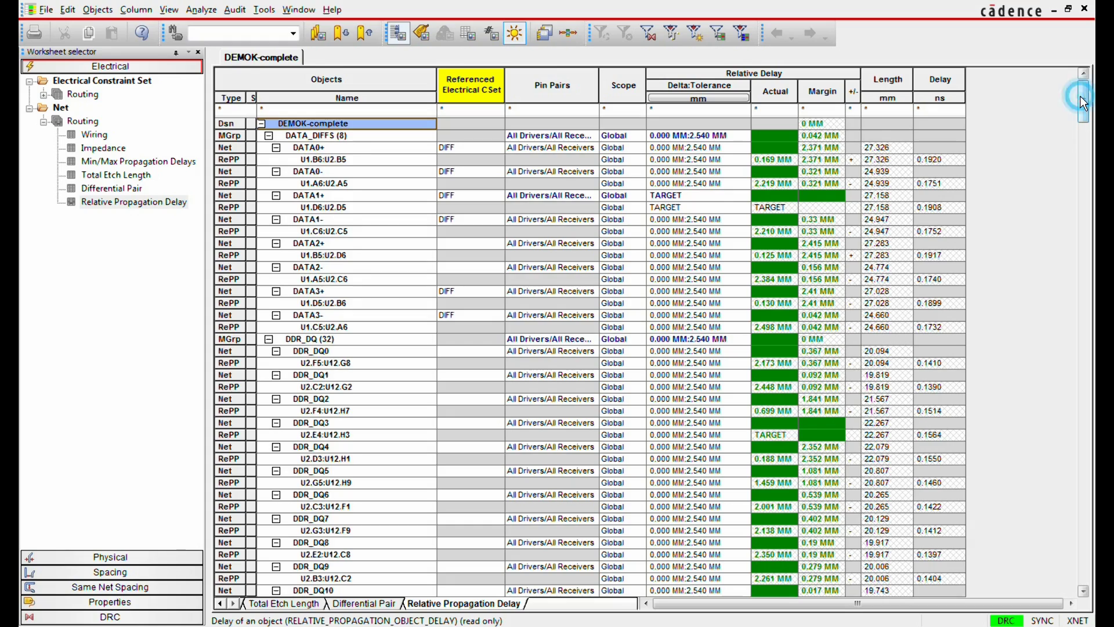
pyautogui.moveTo(1081, 102); pyautogui.dragTo(1078, 148)
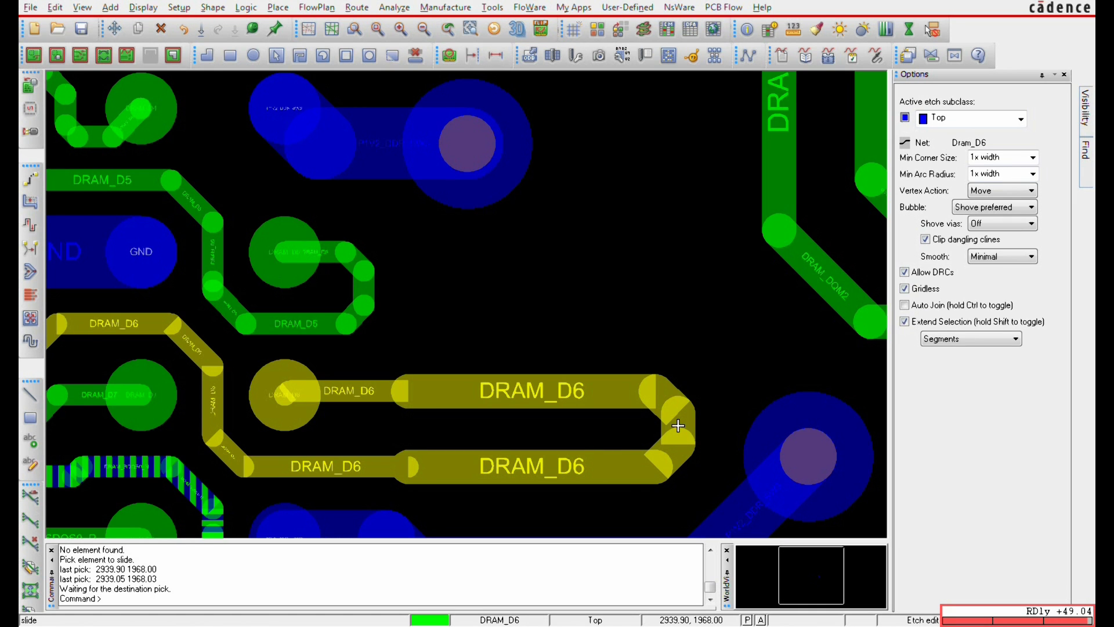
# Step: Drag the DRAM_D6 looped segment inward to shorten the loop
pyautogui.moveTo(678, 425)
pyautogui.mouseDown()
pyautogui.moveTo(456, 410)
pyautogui.moveTo(489, 412)
pyautogui.mouseUp()
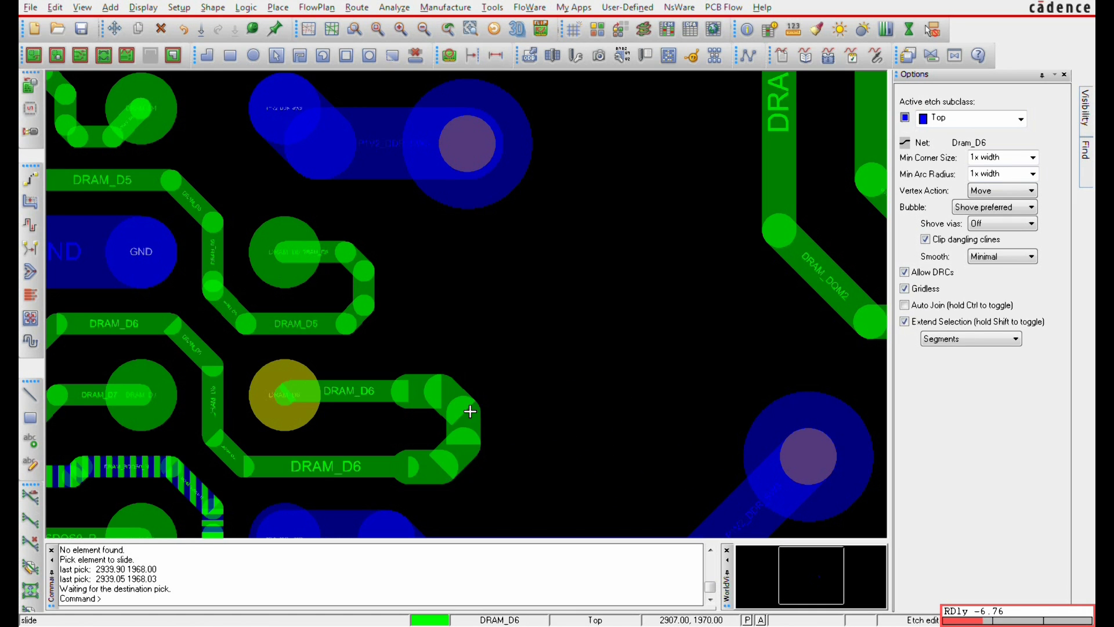
# Step: Finish sliding DRAM_D6, add an accordion tuning region to DRAM_D23, and select a bundle
pyautogui.click(490, 412)
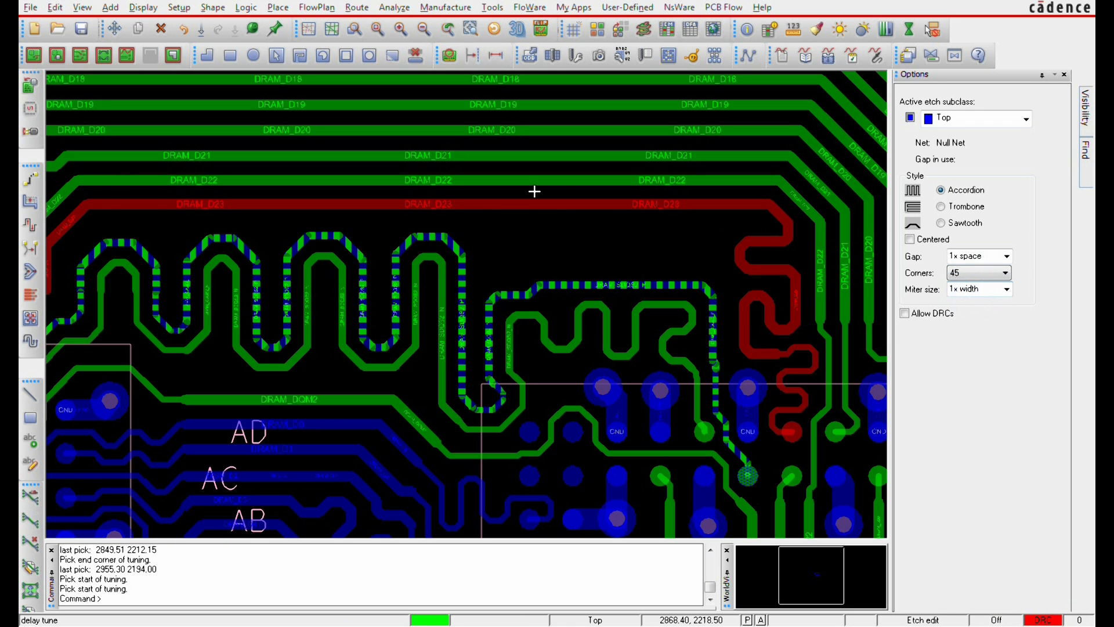
pyautogui.click(505, 206)
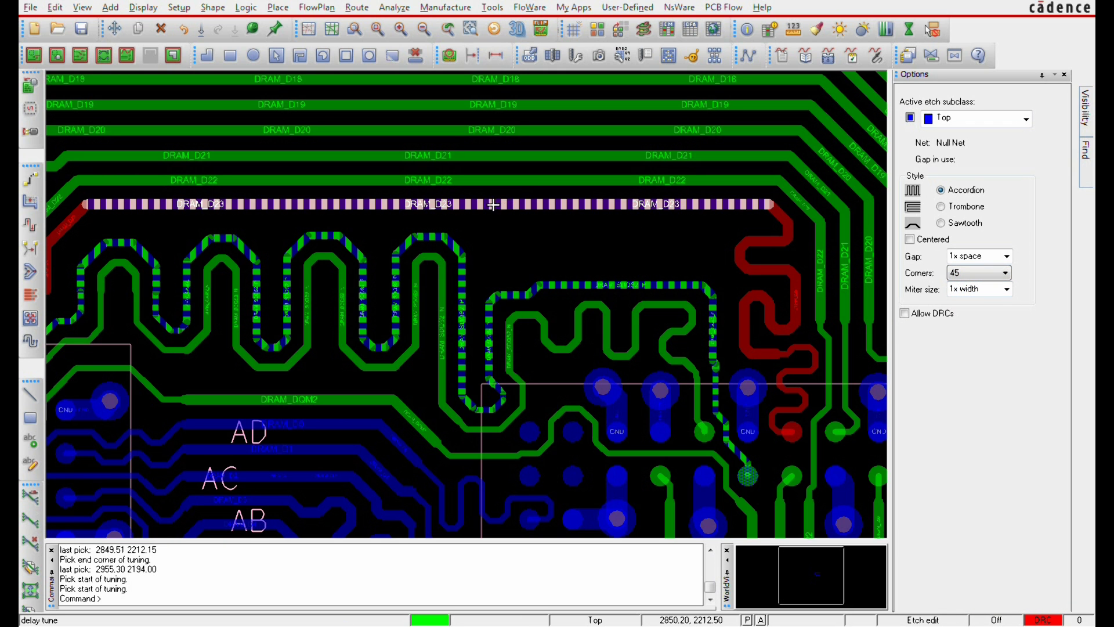
pyautogui.click(492, 206)
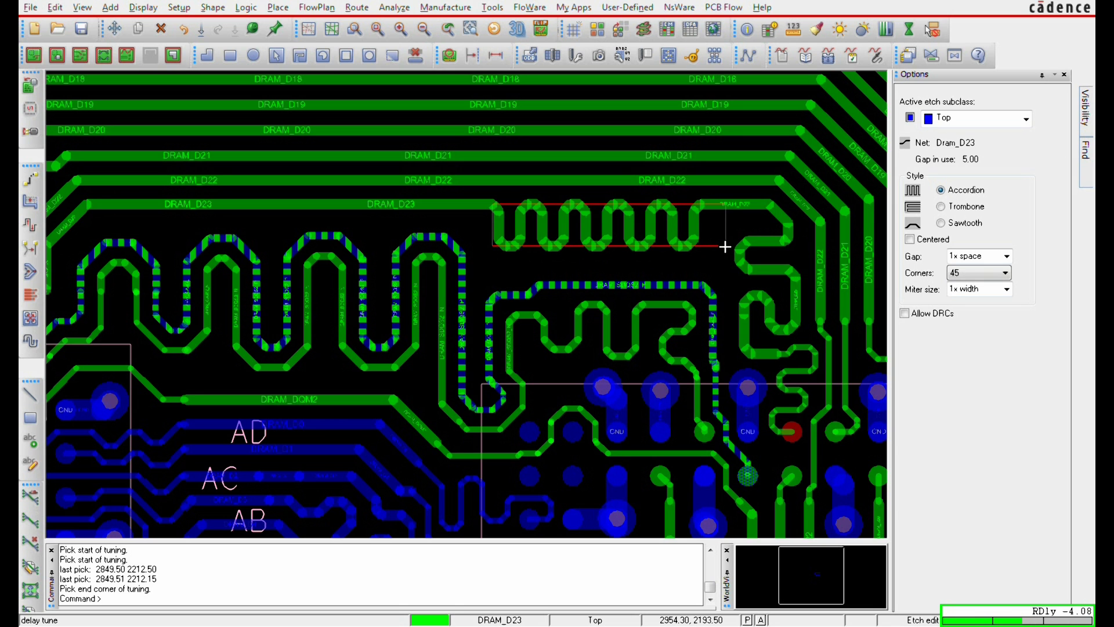
pyautogui.click(725, 247)
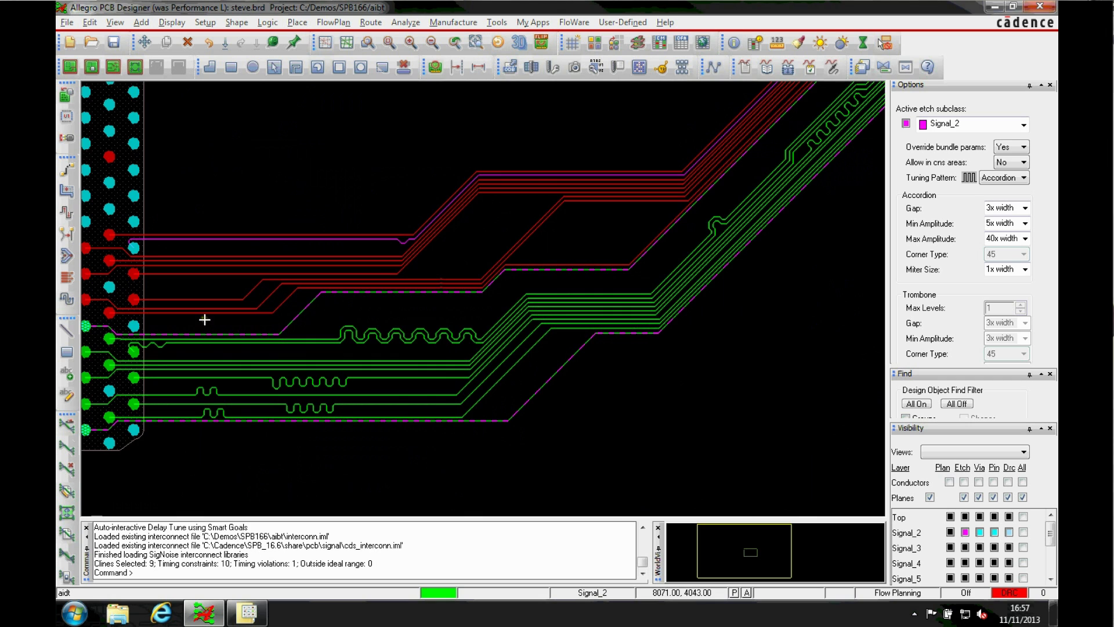
pyautogui.moveTo(224, 228); pyautogui.dragTo(224, 232)
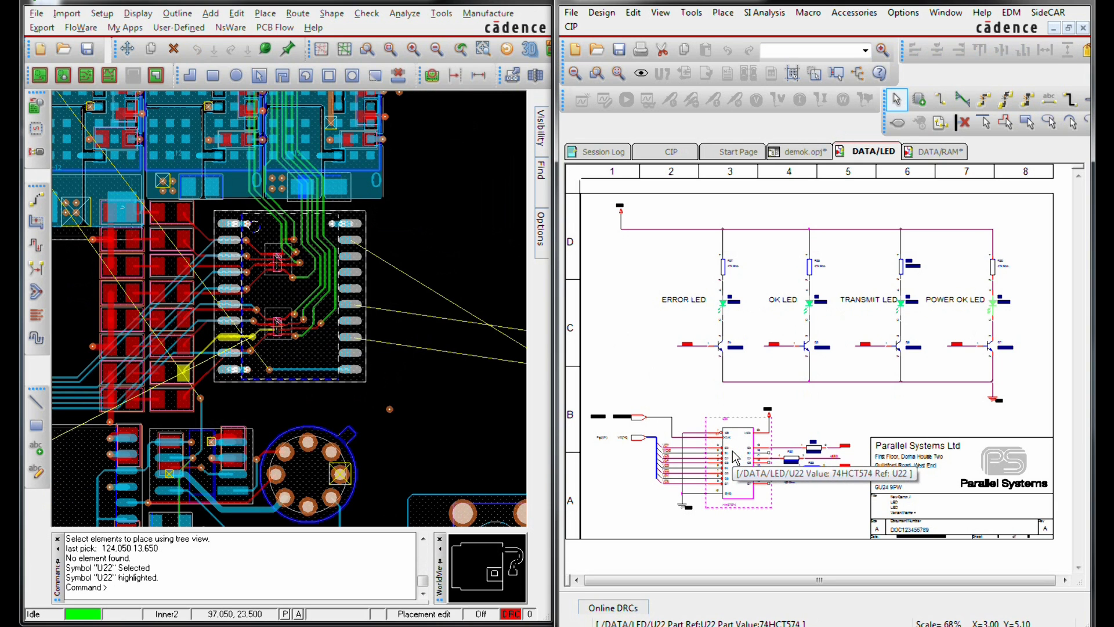
# Step: Cross-probe LED D2 and place resistor R31 on the board
pyautogui.click(810, 311)
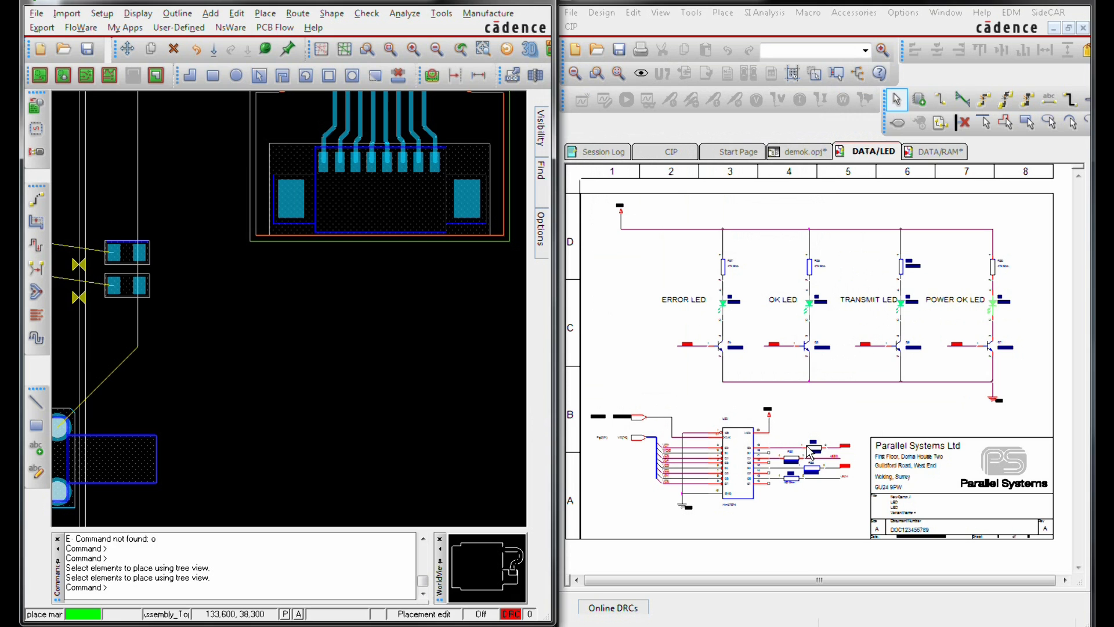
pyautogui.click(809, 450)
pyautogui.click(178, 311)
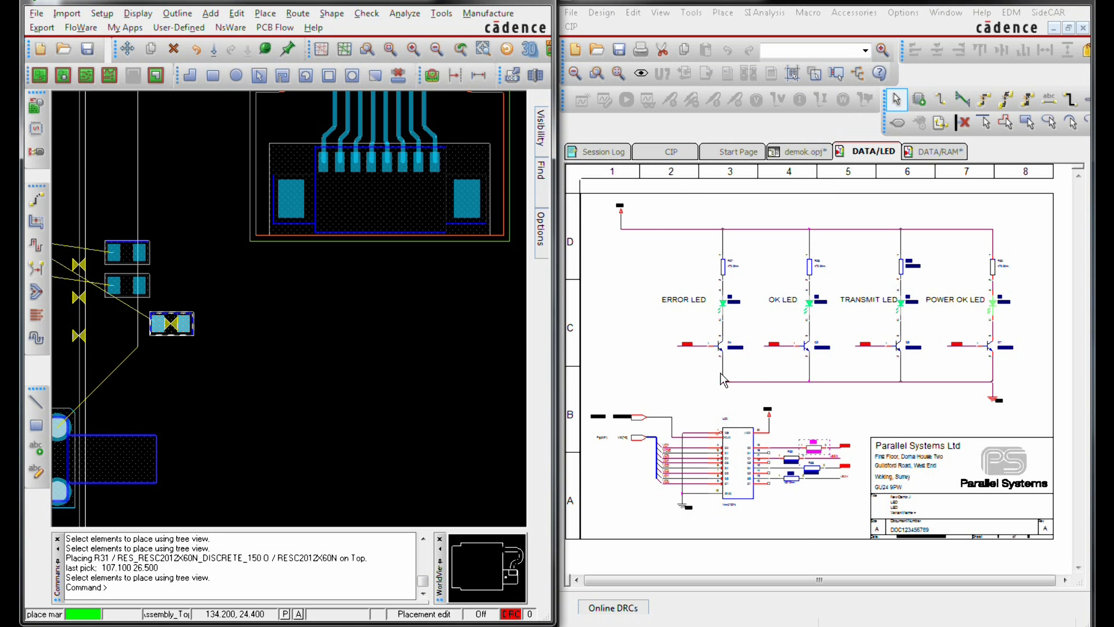
# Step: Place the LED driver block's four LEDs, transistor and remaining driver parts below the connector
pyautogui.moveTo(1020, 253); pyautogui.dragTo(701, 373)
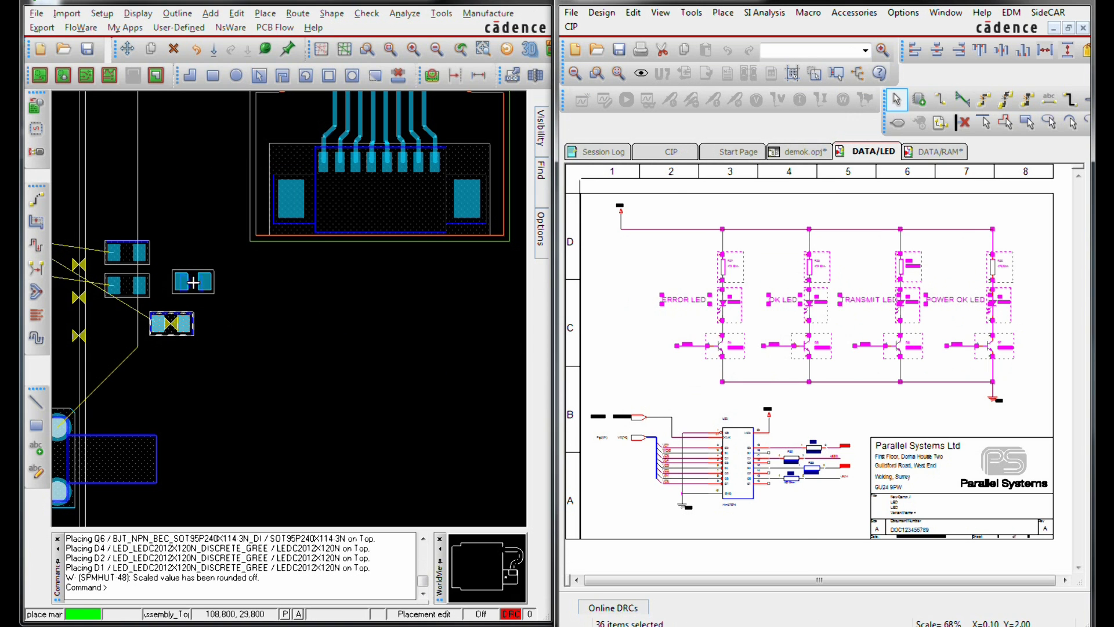
pyautogui.click(209, 286)
pyautogui.click(278, 283)
pyautogui.click(228, 335)
pyautogui.click(291, 337)
pyautogui.click(201, 383)
pyautogui.click(276, 383)
pyautogui.click(355, 383)
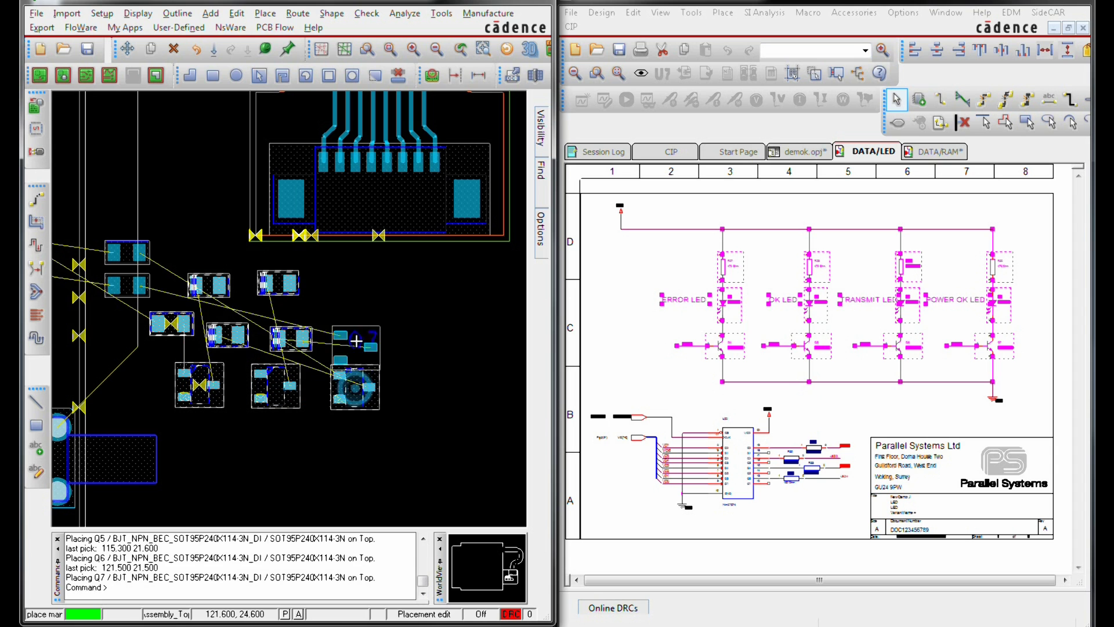
pyautogui.click(350, 331)
pyautogui.click(353, 283)
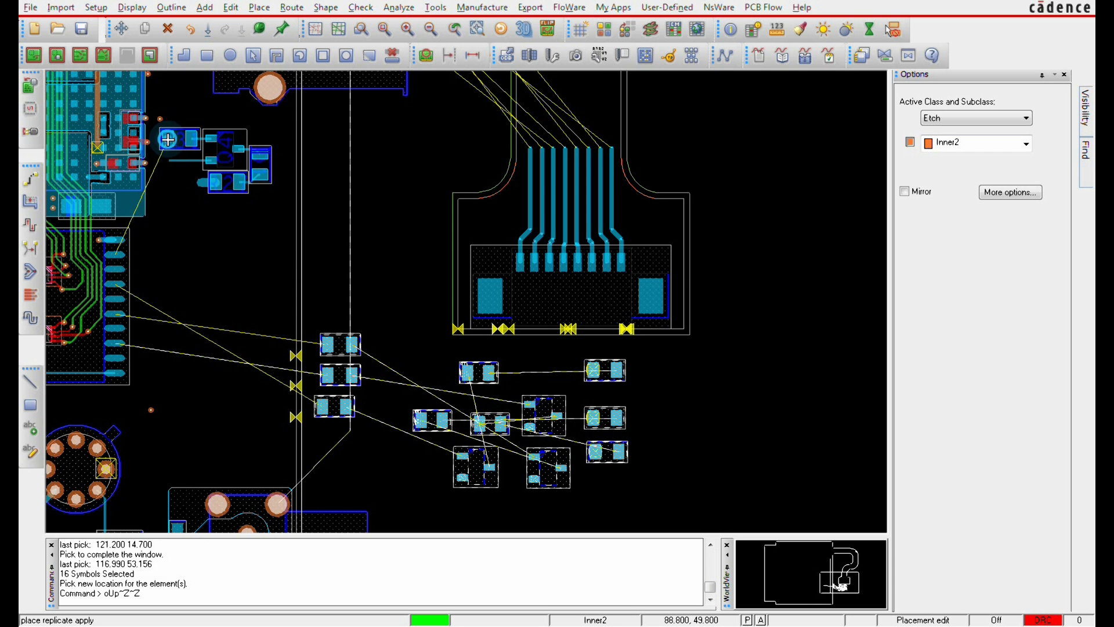
# Step: Drop four replicated copies of the LED driver group
pyautogui.click(181, 213)
pyautogui.click(183, 287)
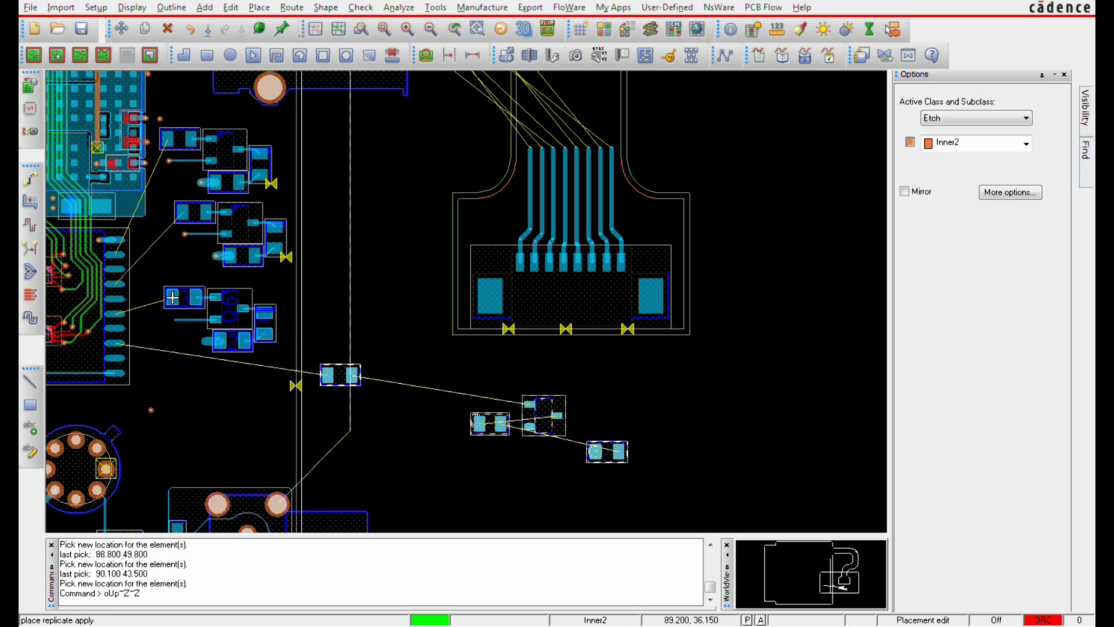
pyautogui.click(171, 359)
pyautogui.click(171, 358)
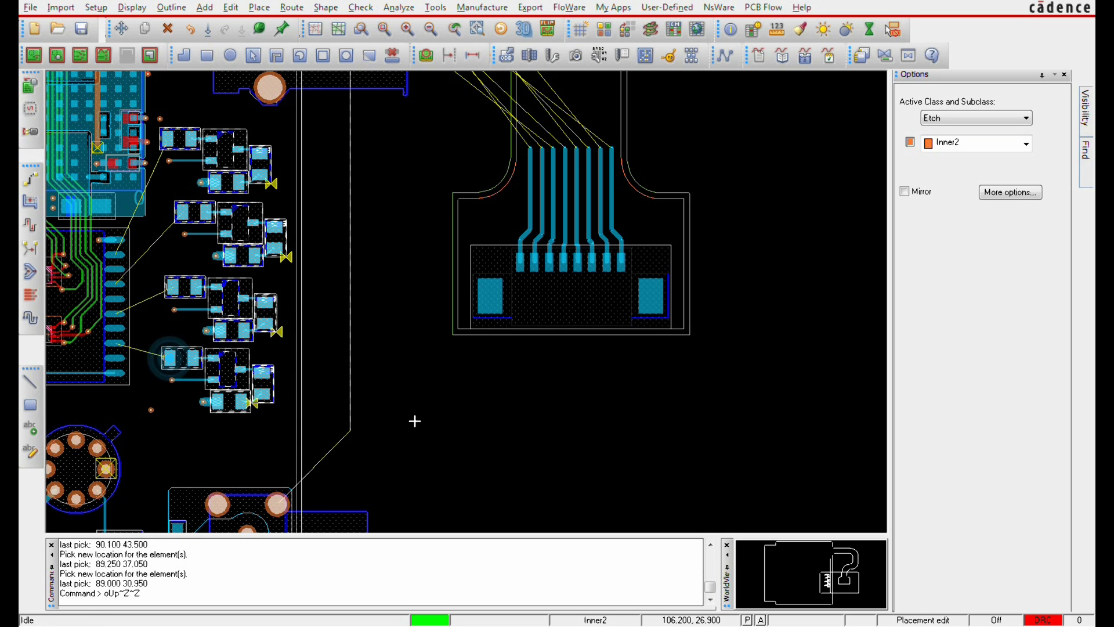
pyautogui.click(470, 438)
# Step: Align the replicated driver groups vertically with equal, fine-tuned spacing
pyautogui.moveTo(273, 137); pyautogui.dragTo(164, 416)
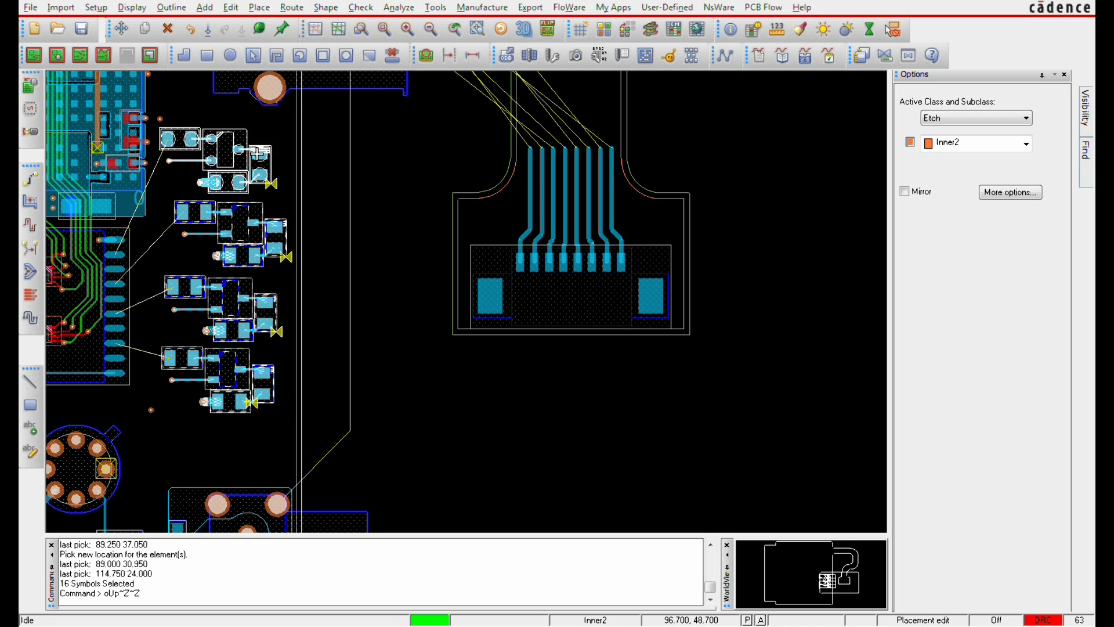
pyautogui.rightClick(261, 156)
pyautogui.click(303, 200)
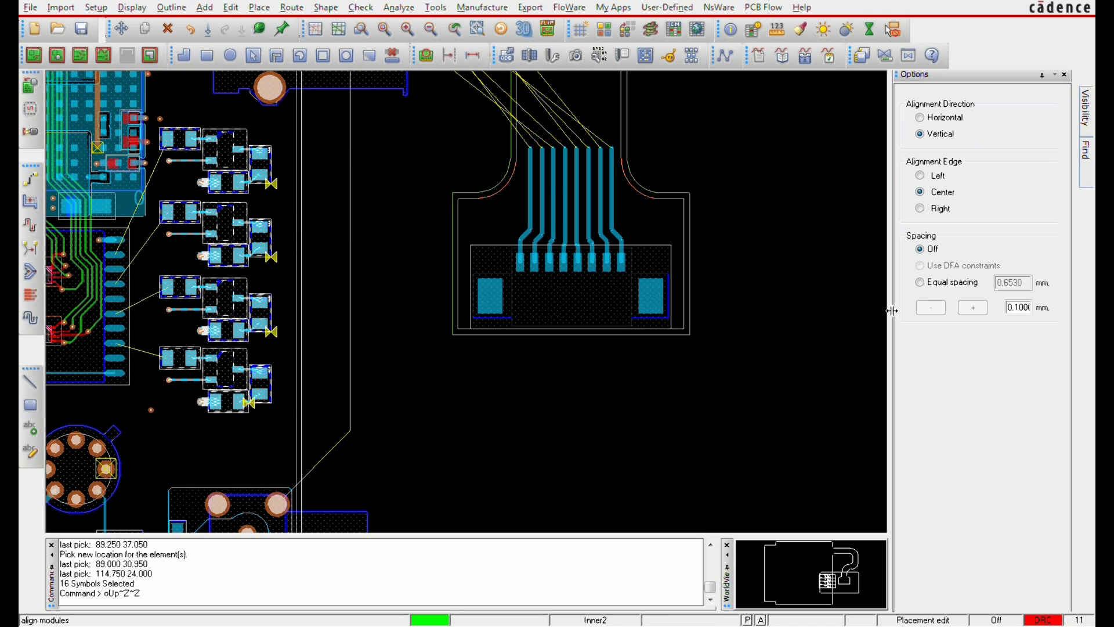
pyautogui.click(973, 307)
pyautogui.click(974, 309)
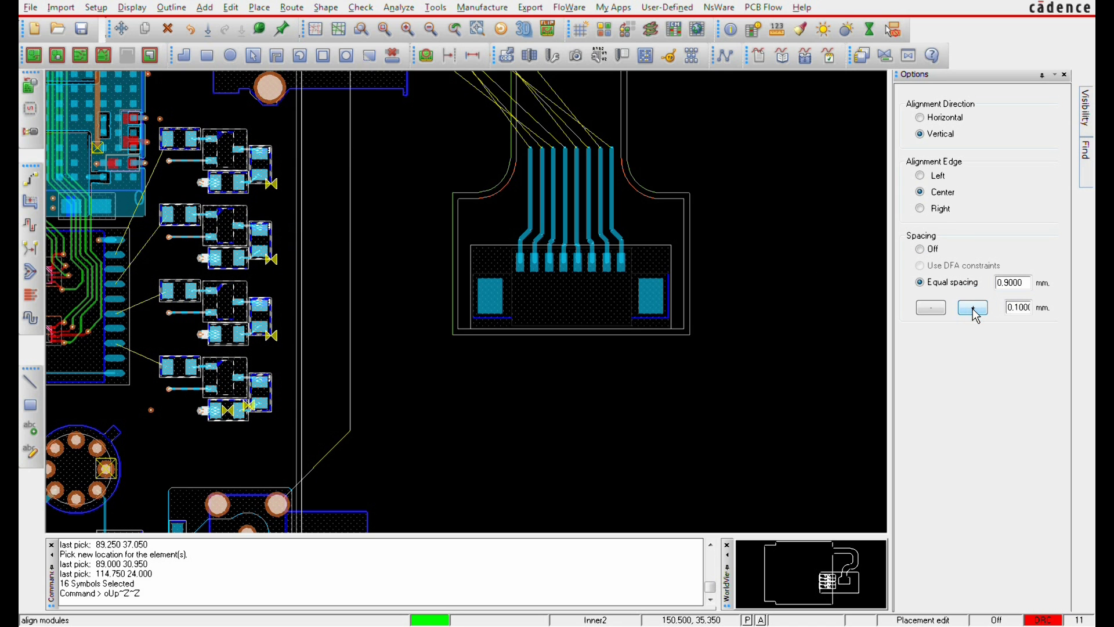
pyautogui.click(931, 307)
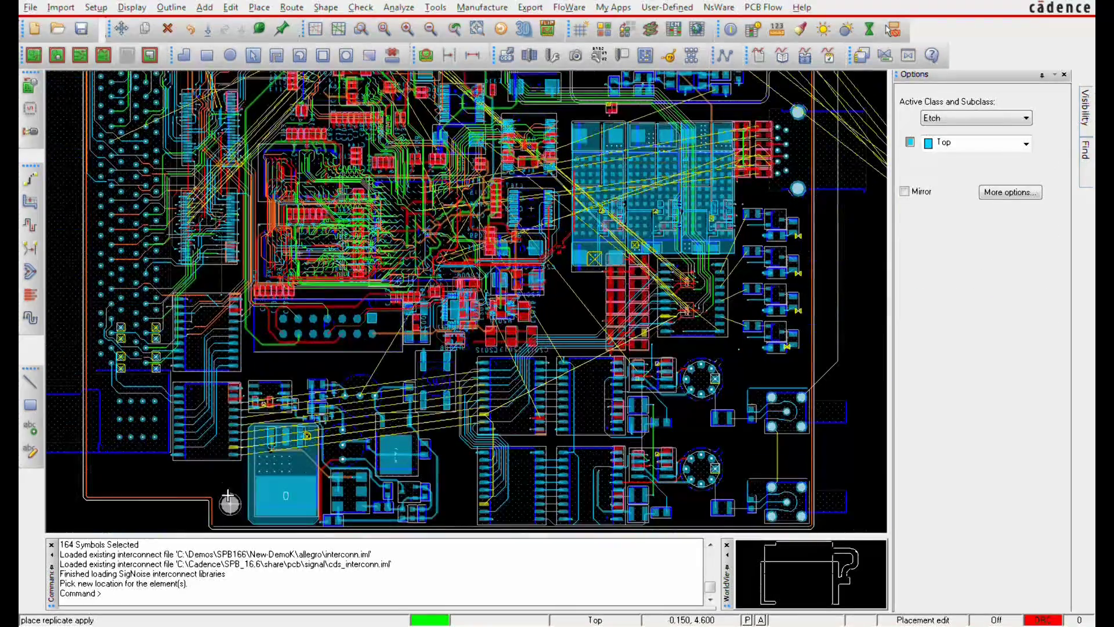
# Step: Place U120 module copies across the board, mirroring one and rotating another
pyautogui.rightClick(228, 503)
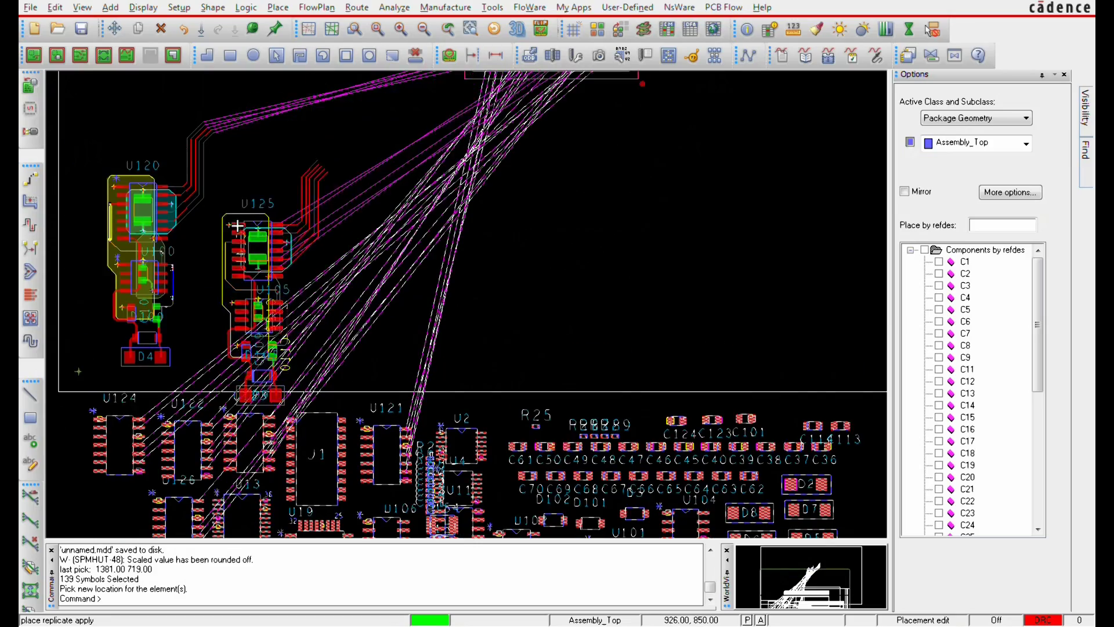
pyautogui.click(319, 190)
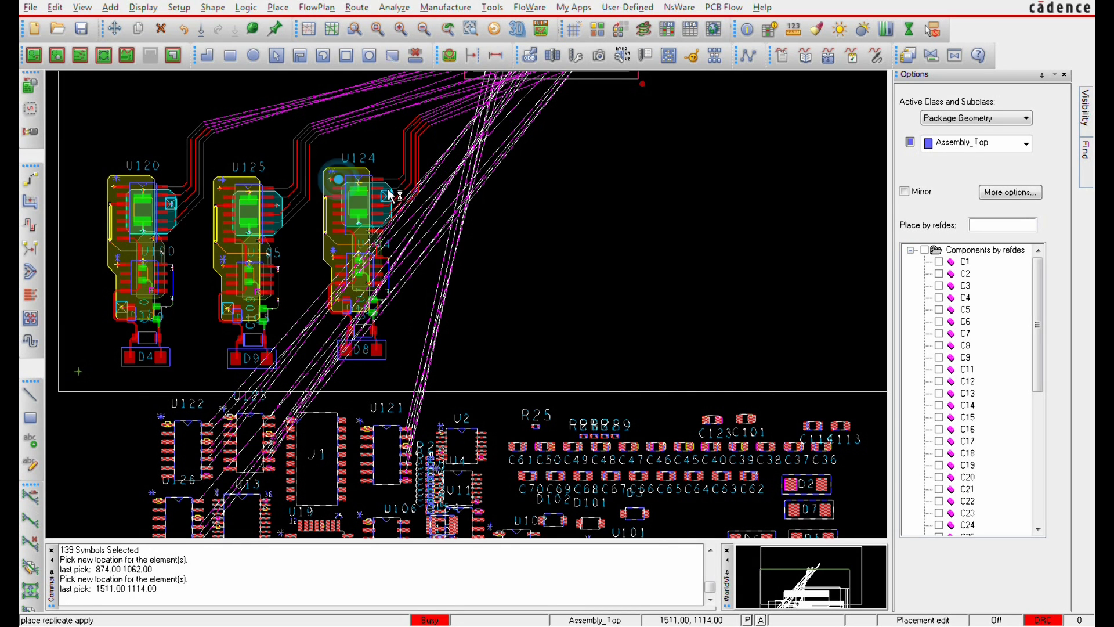
pyautogui.click(435, 190)
pyautogui.click(552, 189)
pyautogui.rightClick(575, 178)
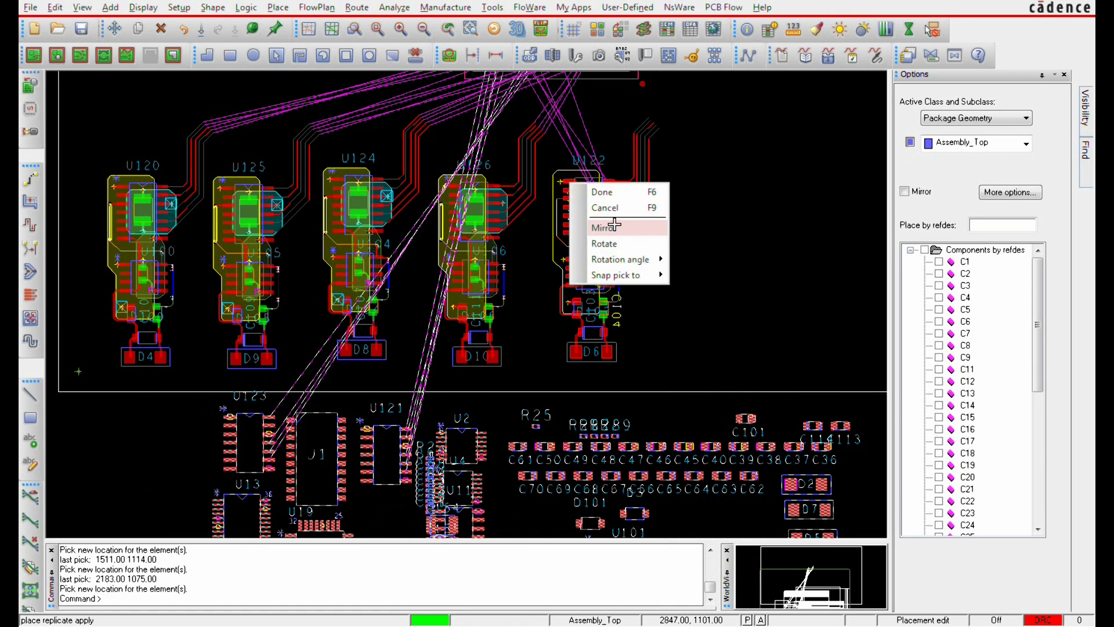
pyautogui.click(600, 209)
pyautogui.click(617, 185)
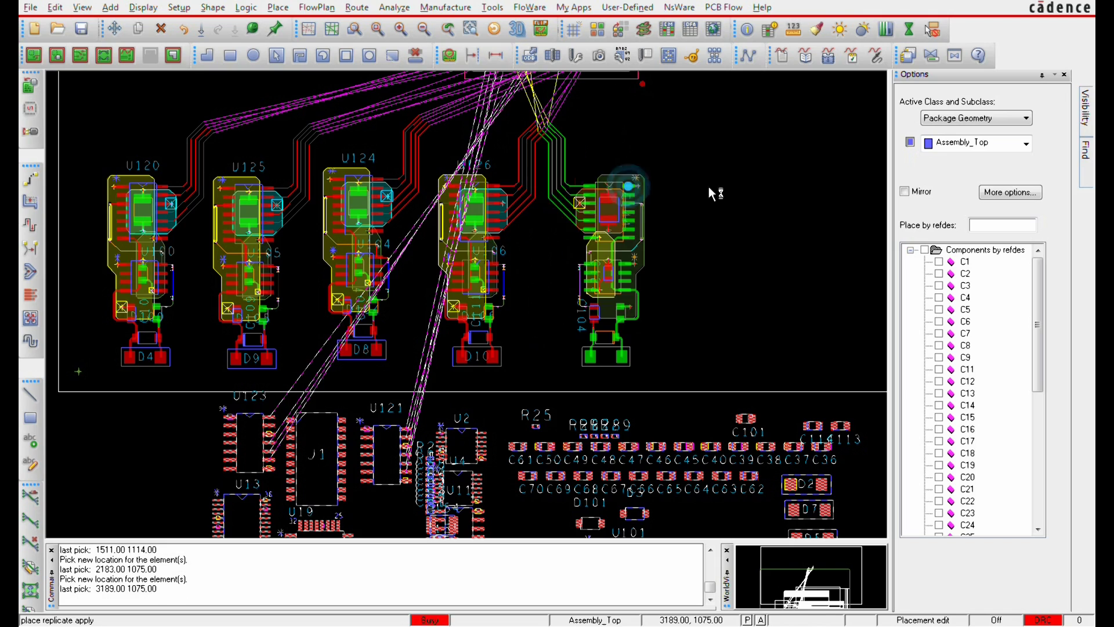
pyautogui.rightClick(688, 152)
pyautogui.click(705, 174)
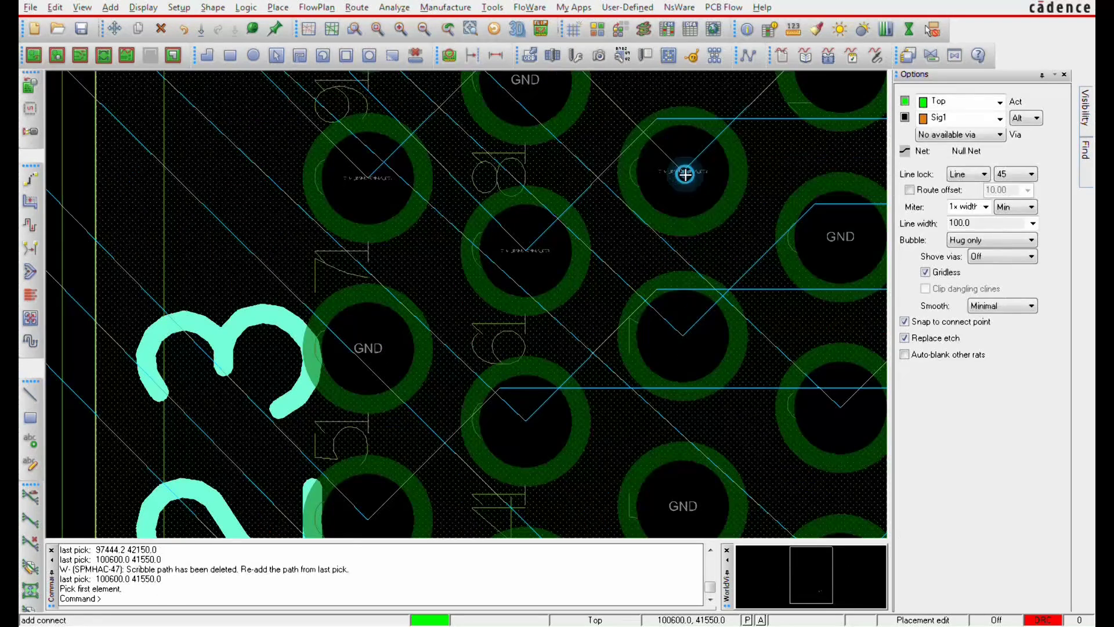
pyautogui.click(685, 175)
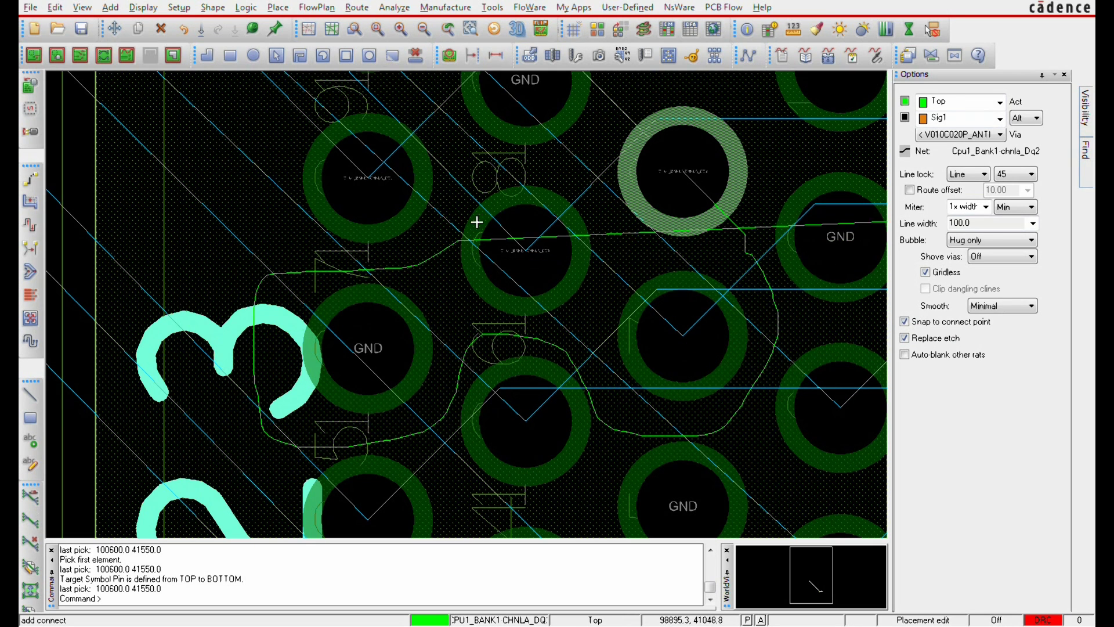
# Step: Finish the Cpu1_Bank1 chnla_Dq2 trace, hugging it around the GND pads
pyautogui.click(242, 98)
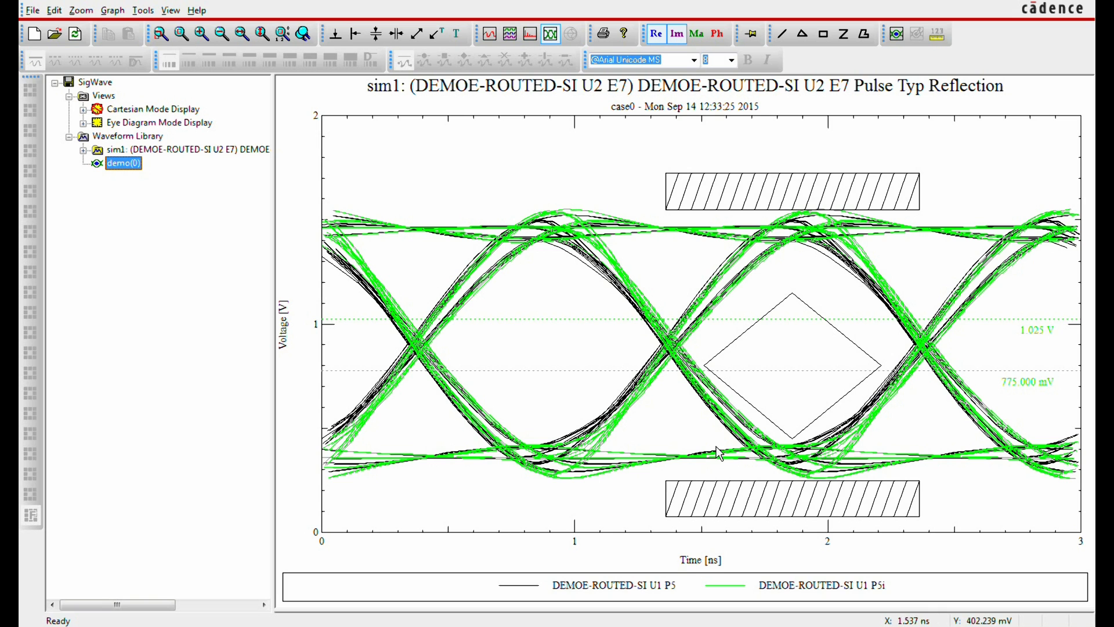
# Step: Drag the eye mask into the reflection eye opening
pyautogui.moveTo(766, 420)
pyautogui.mouseDown()
pyautogui.moveTo(488, 403)
pyautogui.moveTo(661, 383)
pyautogui.mouseUp()
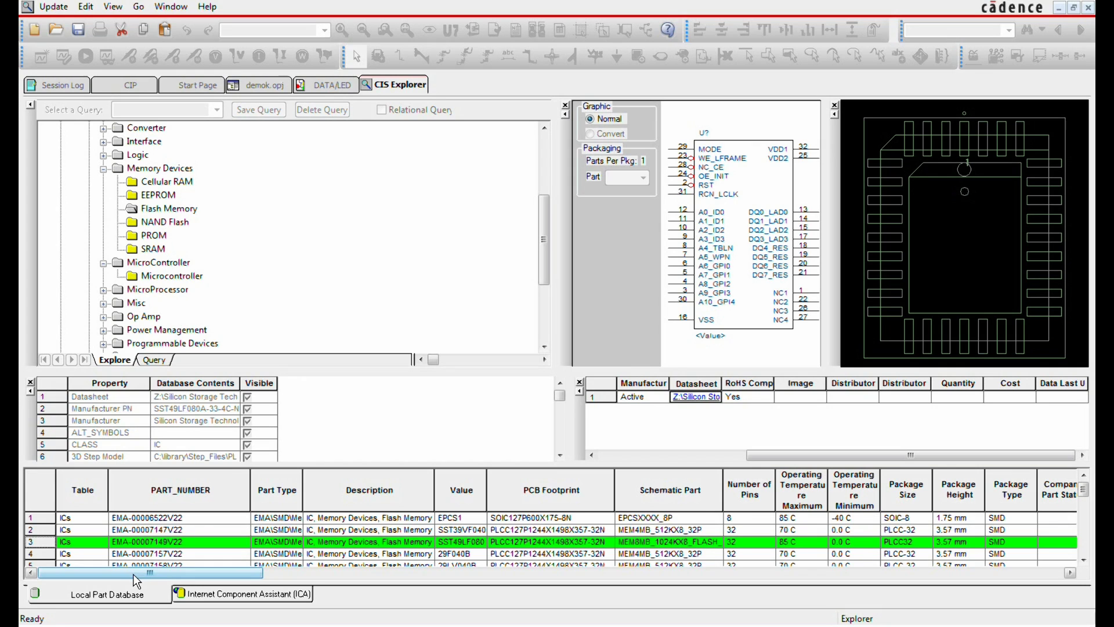
pyautogui.moveTo(137, 576); pyautogui.dragTo(416, 569)
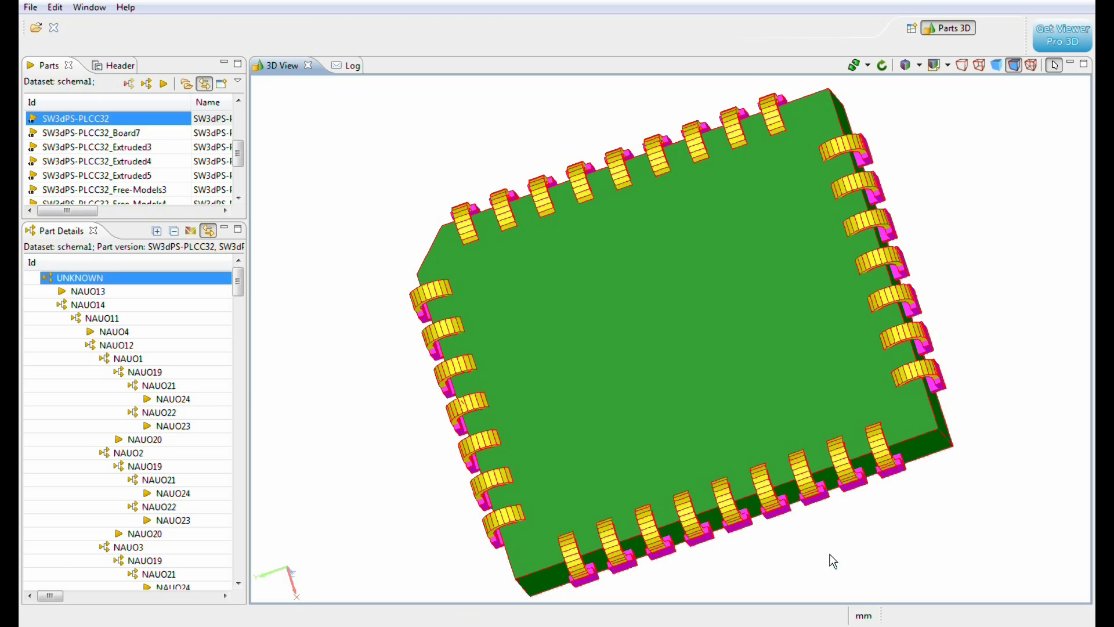
# Step: Orbit the flash part's PLCC32 3D package model
pyautogui.moveTo(830, 561); pyautogui.dragTo(664, 461)
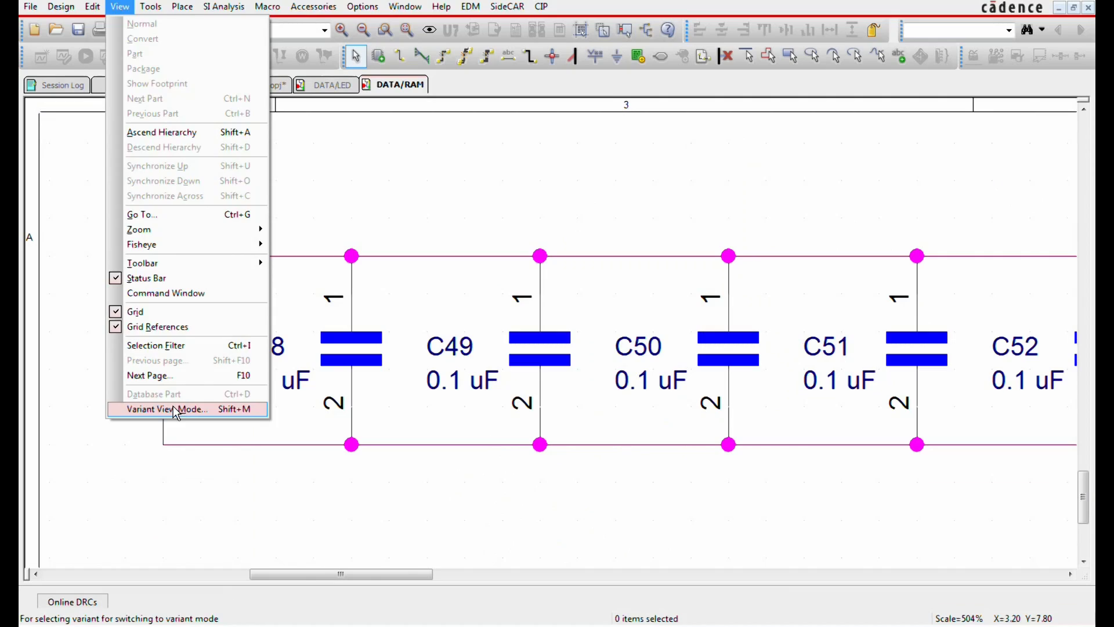
# Step: Apply the first design variant so C48–C51 show as Not Fitted
pyautogui.click(172, 409)
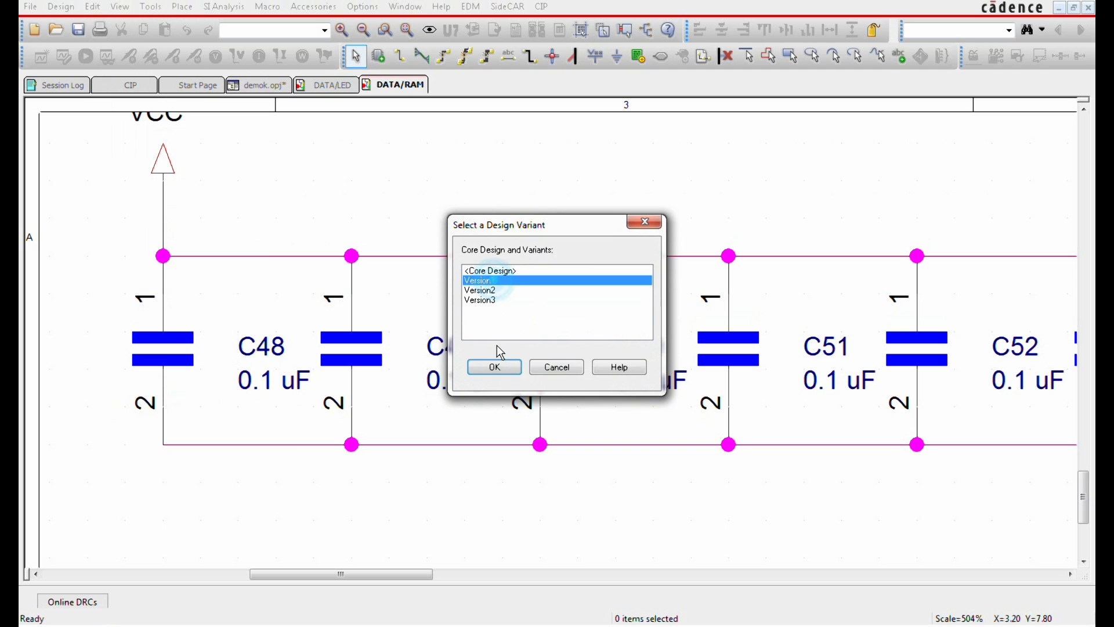
pyautogui.click(494, 367)
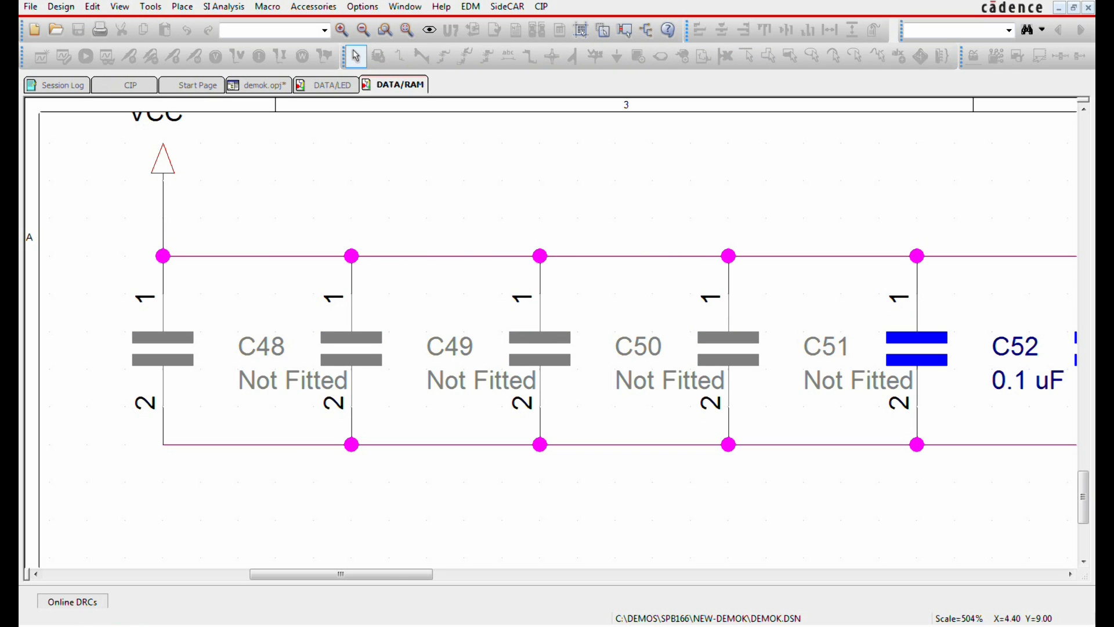
pyautogui.moveTo(380, 574); pyautogui.dragTo(487, 573)
# Step: Show the CIP distributor search results for mosfet parts
pyautogui.click(131, 84)
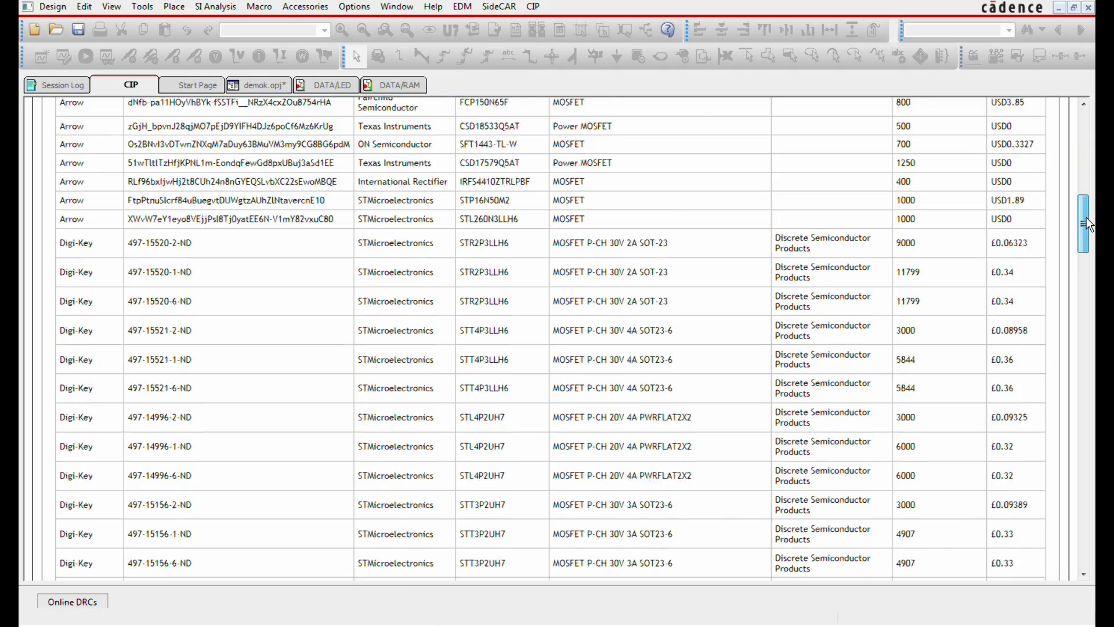
pyautogui.moveTo(1085, 244); pyautogui.dragTo(1085, 139)
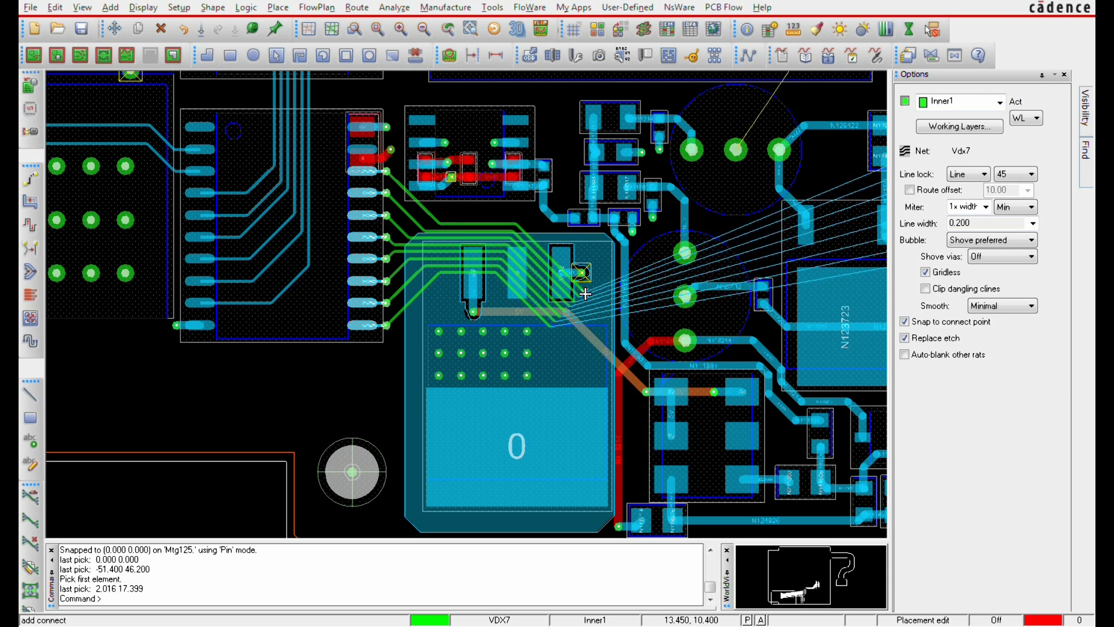
# Step: Route the Vdx bundle past the large pad, via to Top, and fan into the connector pads
pyautogui.click(583, 294)
pyautogui.click(602, 374)
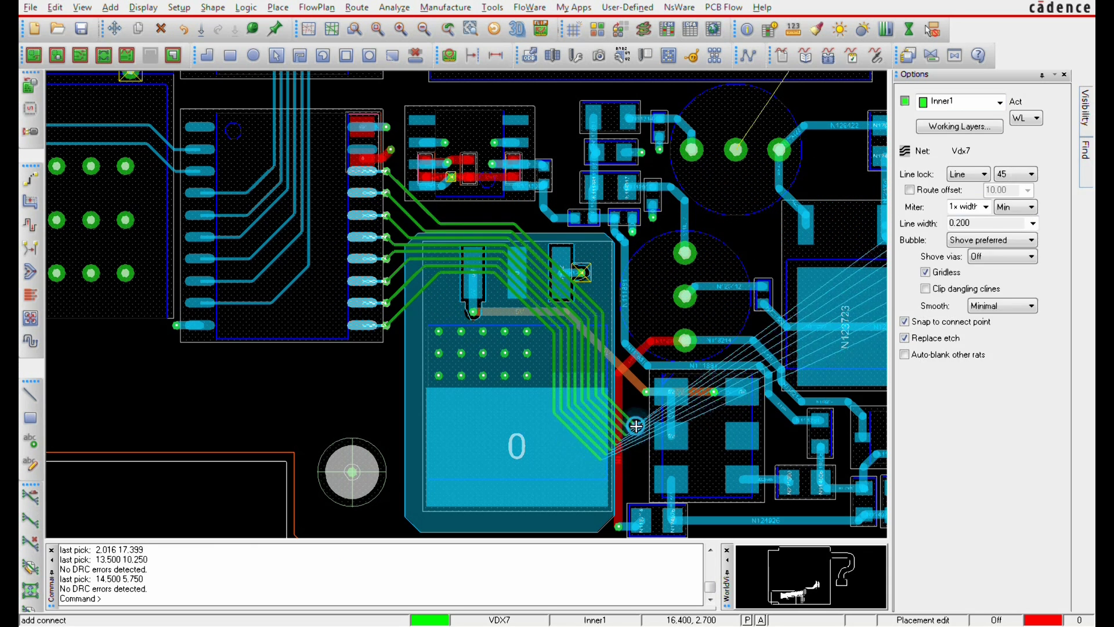
pyautogui.click(635, 426)
pyautogui.click(720, 425)
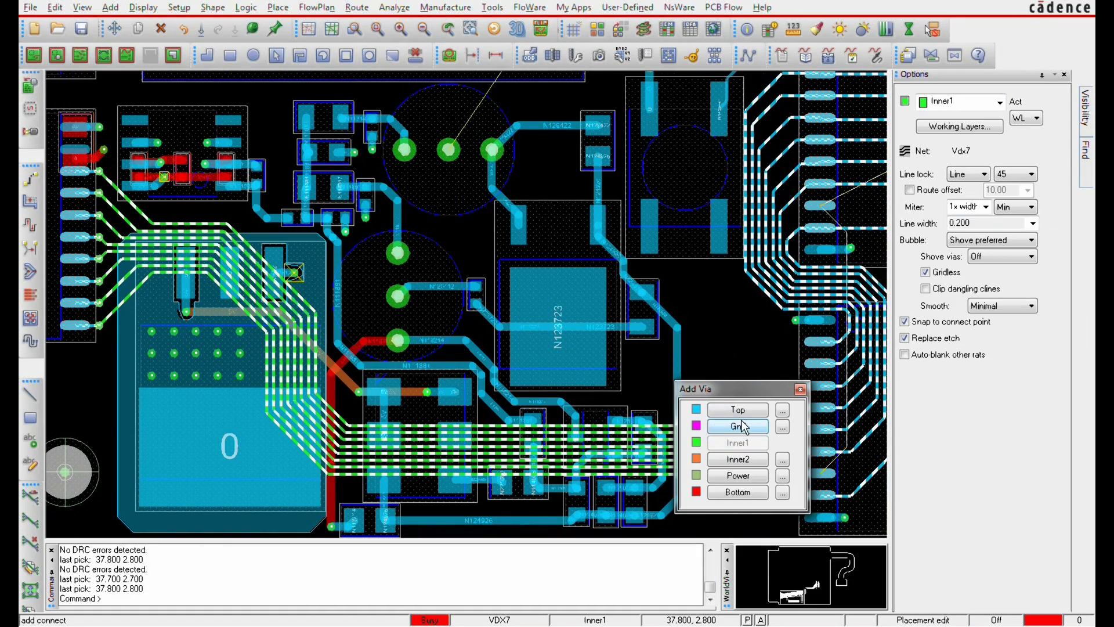
pyautogui.click(822, 391)
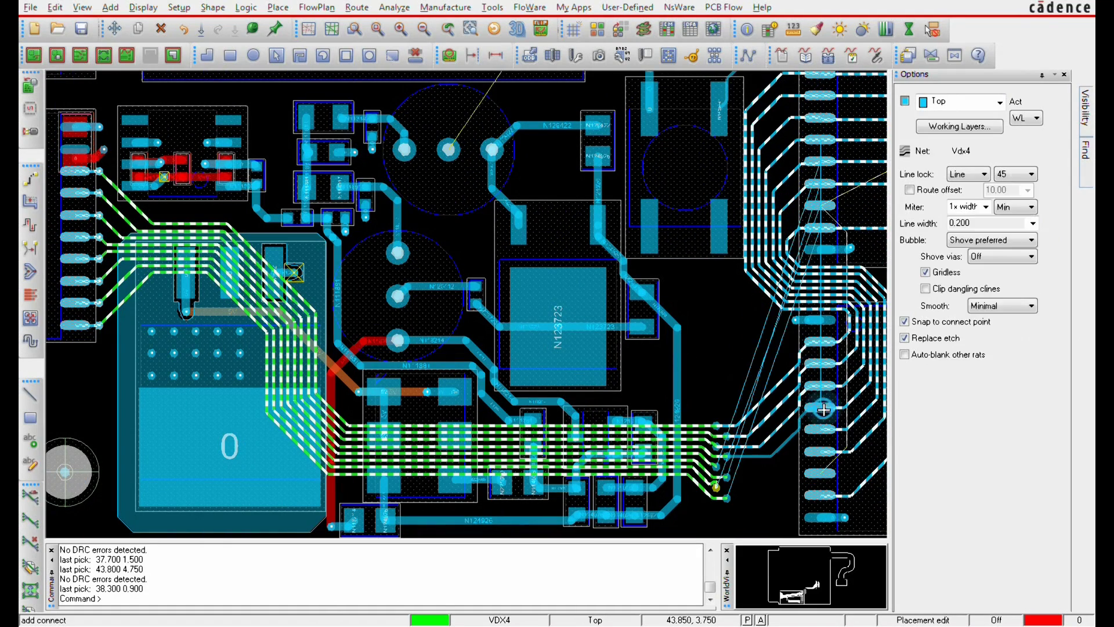
pyautogui.click(822, 476)
# Step: Route the VDX1 trace from its pad
pyautogui.click(821, 495)
pyautogui.scroll(5, 823, 494)
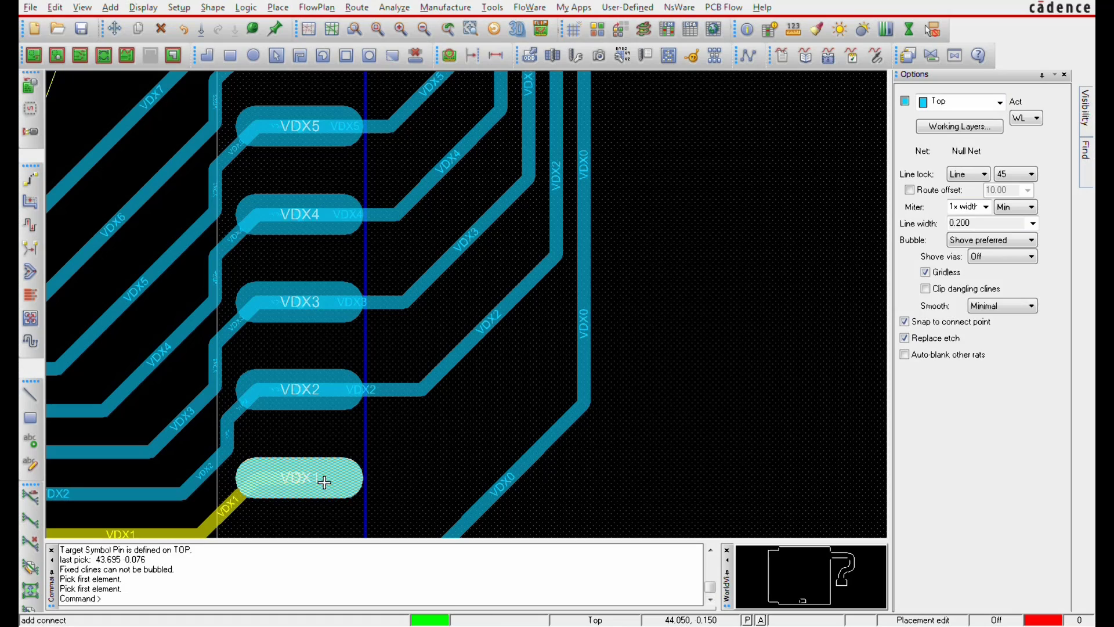
pyautogui.click(324, 478)
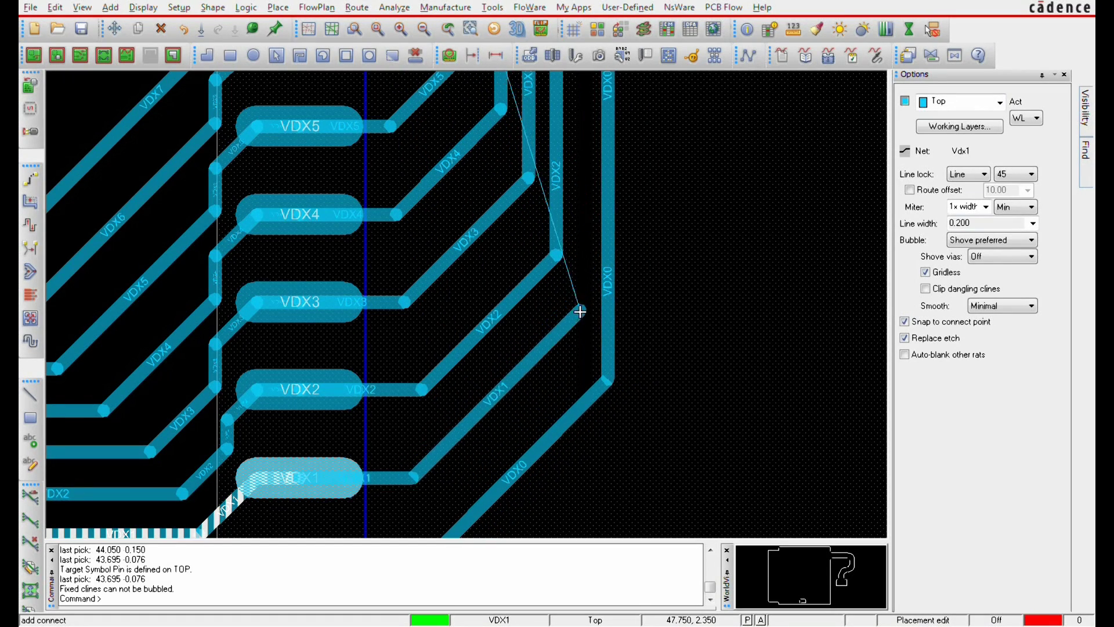
pyautogui.click(598, 264)
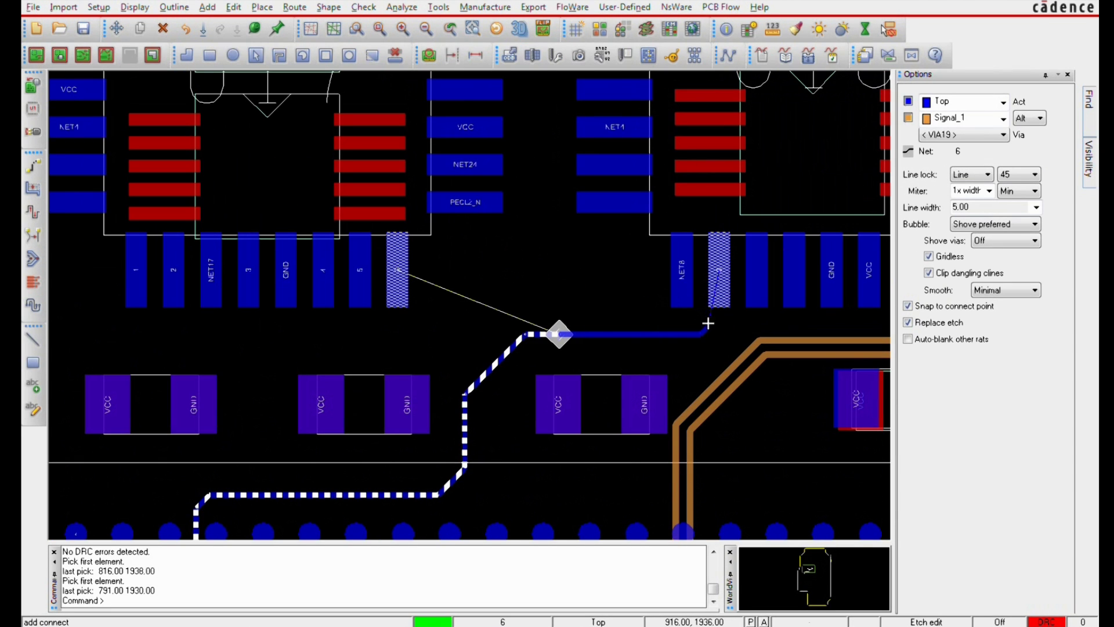
# Step: Route net 6 between its two pins and finish routing
pyautogui.click(722, 290)
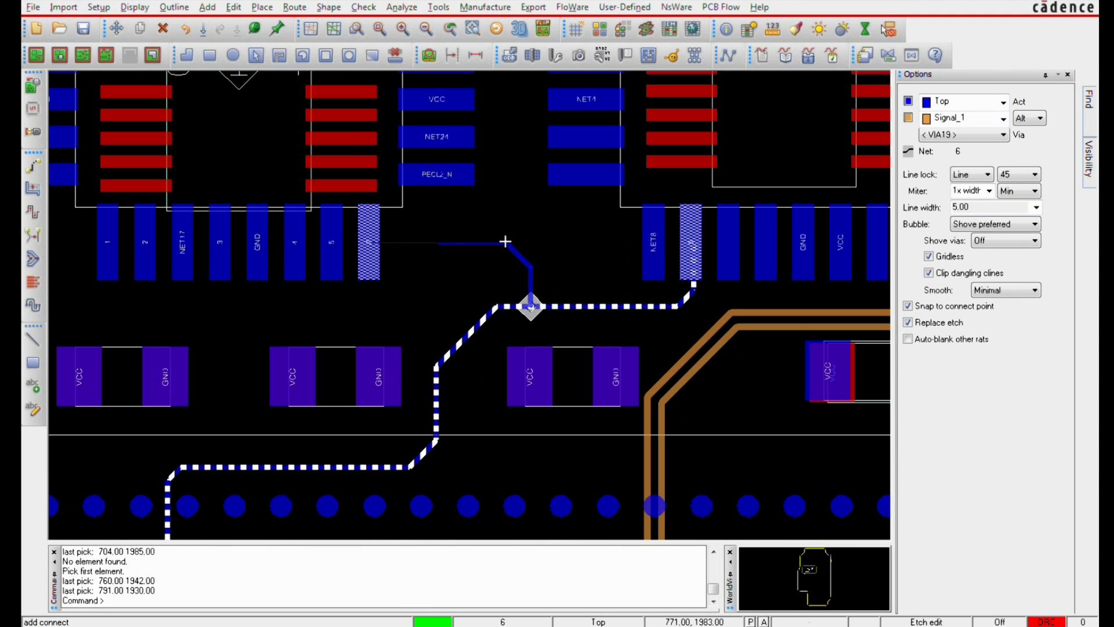
pyautogui.click(367, 237)
pyautogui.rightClick(455, 217)
pyautogui.click(466, 227)
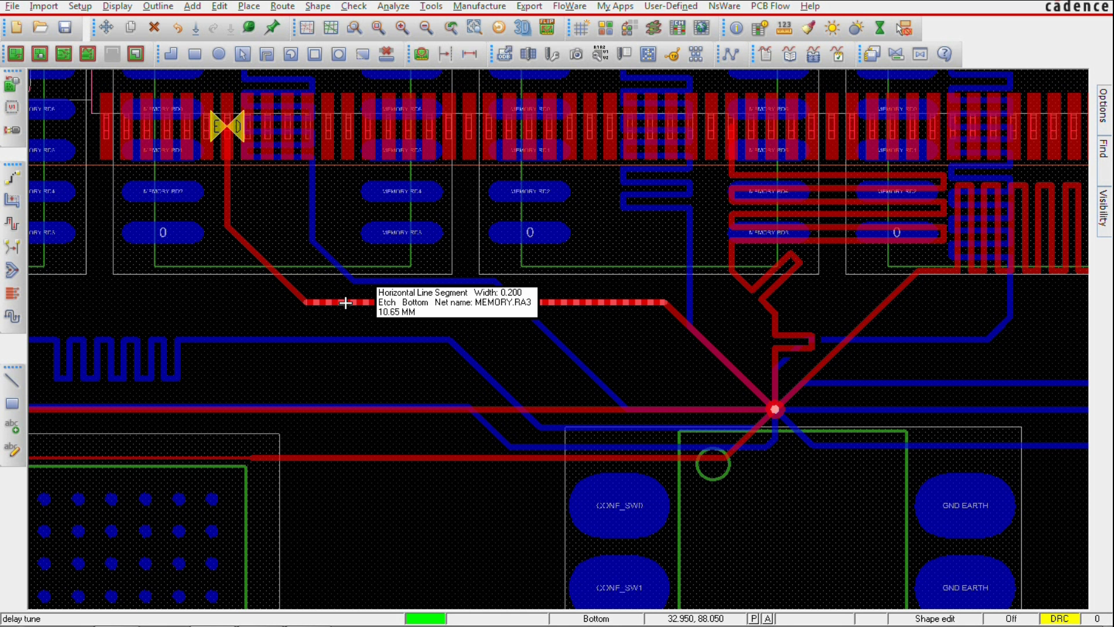
# Step: Add serpentine bumps to the MEMORY.RA3 segment using the RDly meter
pyautogui.click(346, 303)
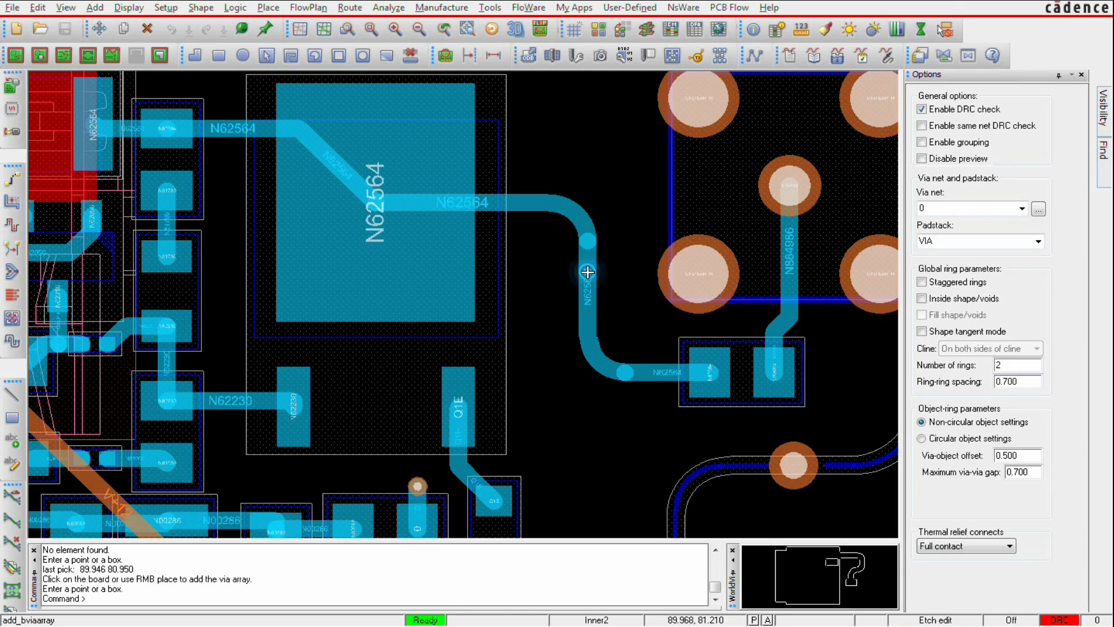
# Step: Place a two-ring stitching via array around the N62564 trace
pyautogui.click(588, 272)
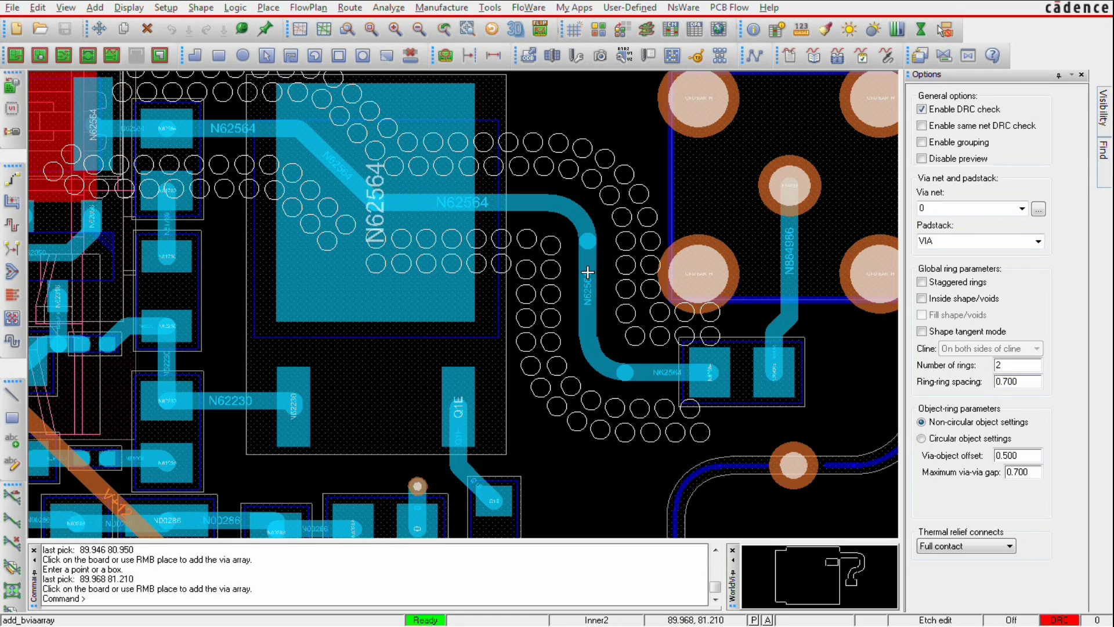
pyautogui.rightClick(588, 272)
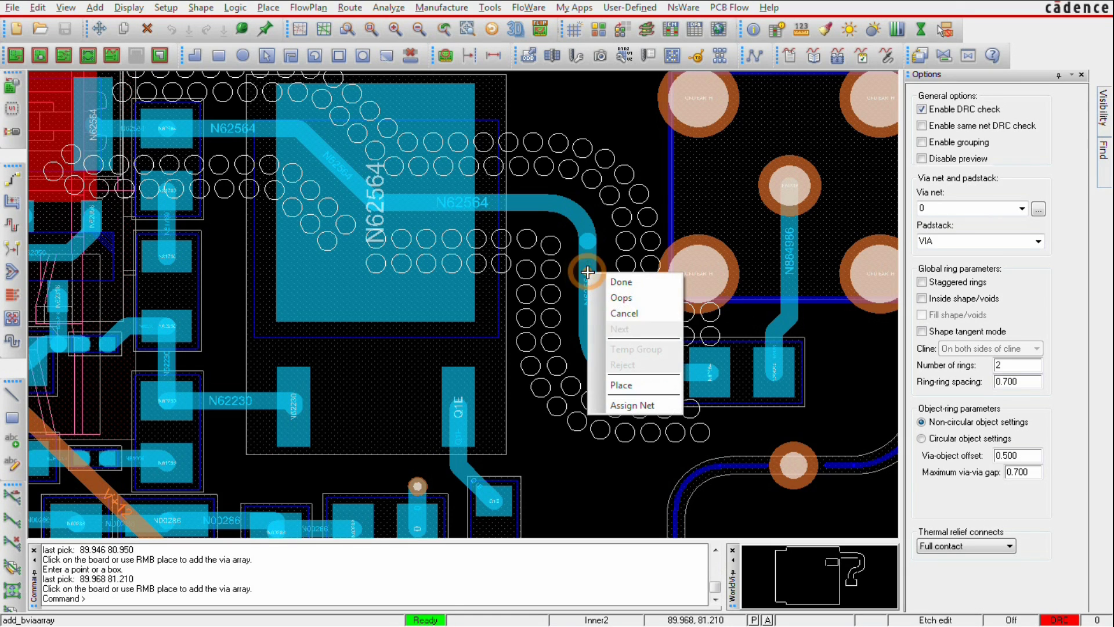
pyautogui.click(645, 386)
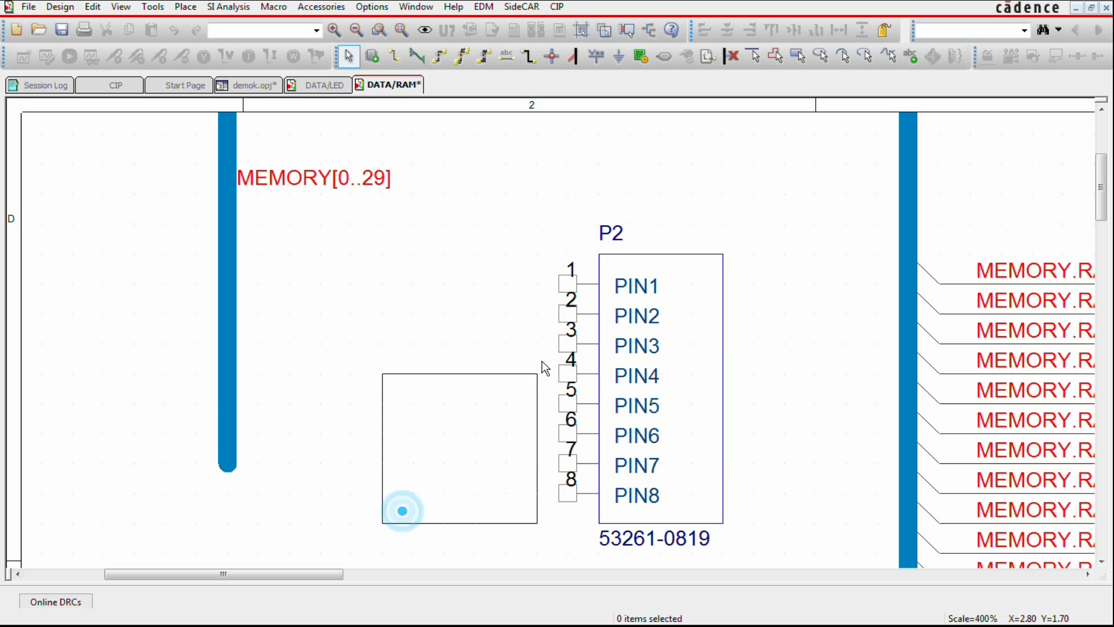
# Step: Connect P2's eight selected pins to the MEMORY bus with Connect to Bus
pyautogui.moveTo(402, 510); pyautogui.dragTo(585, 270)
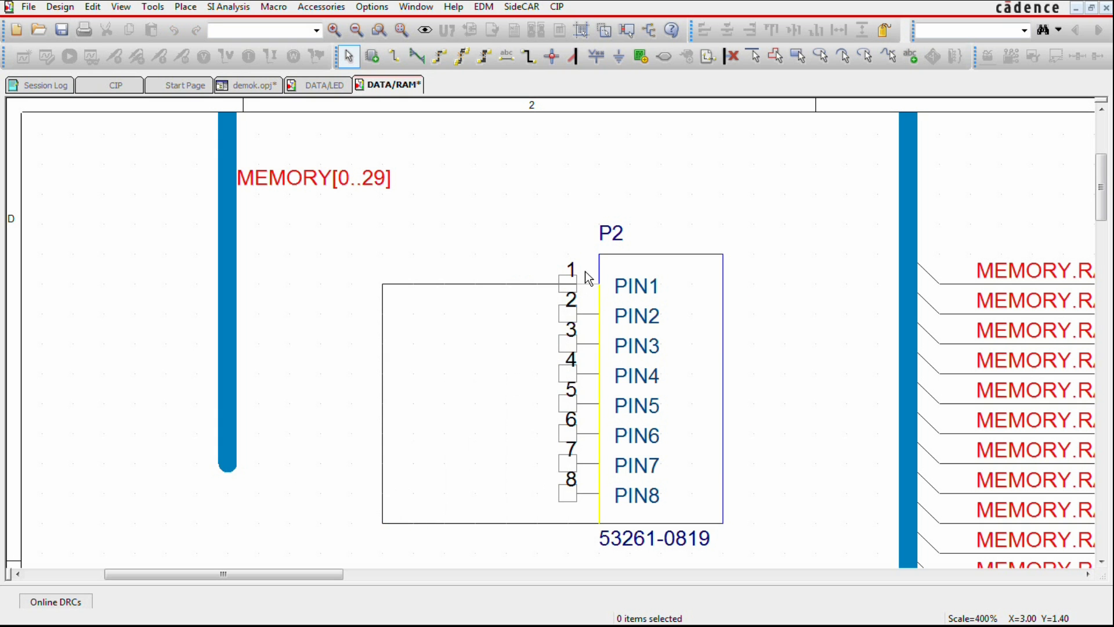
pyautogui.rightClick(569, 274)
pyautogui.click(618, 319)
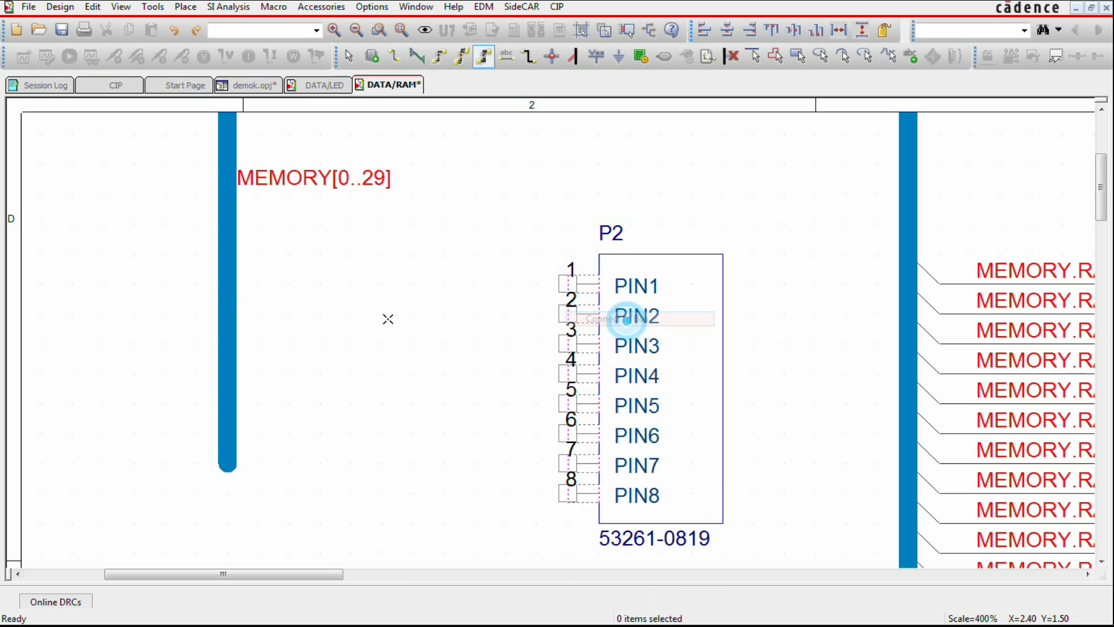
pyautogui.click(234, 293)
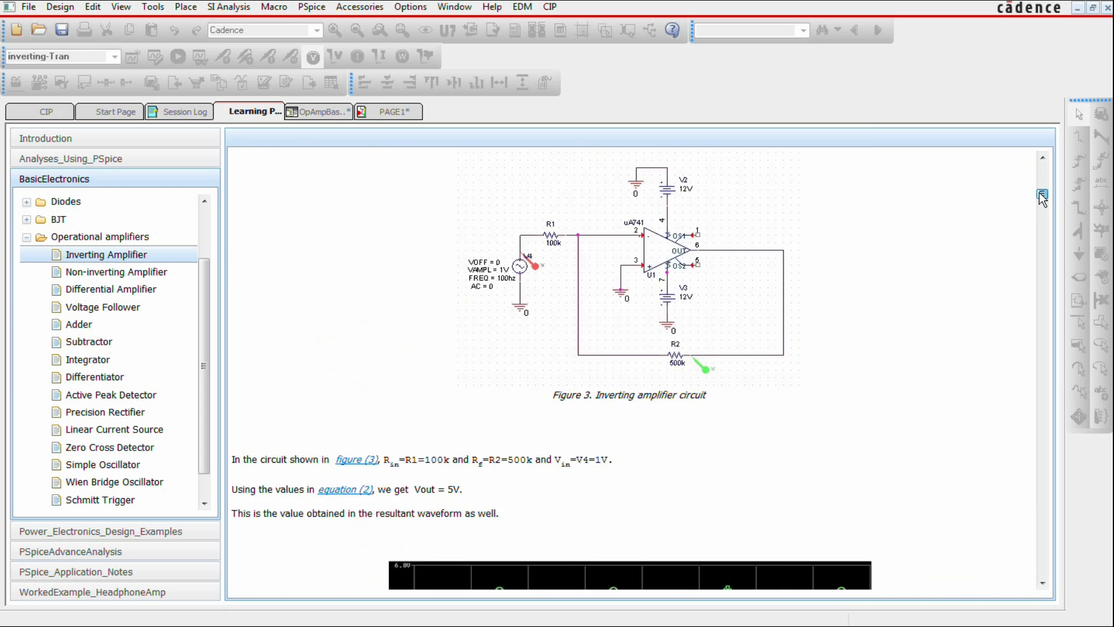
pyautogui.moveTo(1042, 197); pyautogui.dragTo(1042, 174)
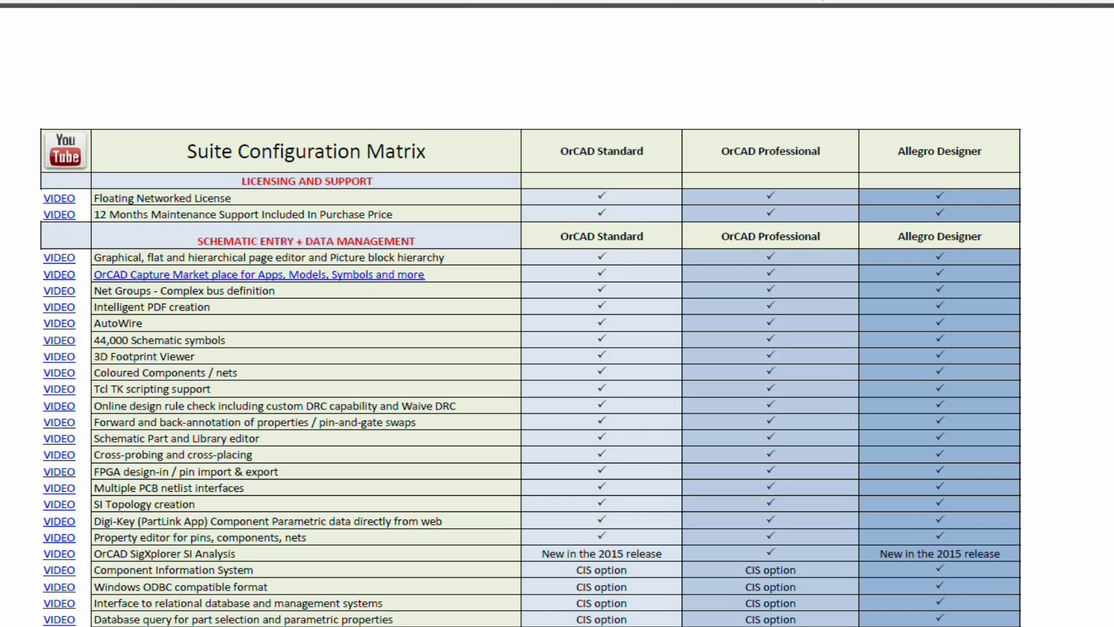
pyautogui.scroll(-3, 557, 349)
pyautogui.scroll(-3, 557, 348)
pyautogui.scroll(-3, 558, 348)
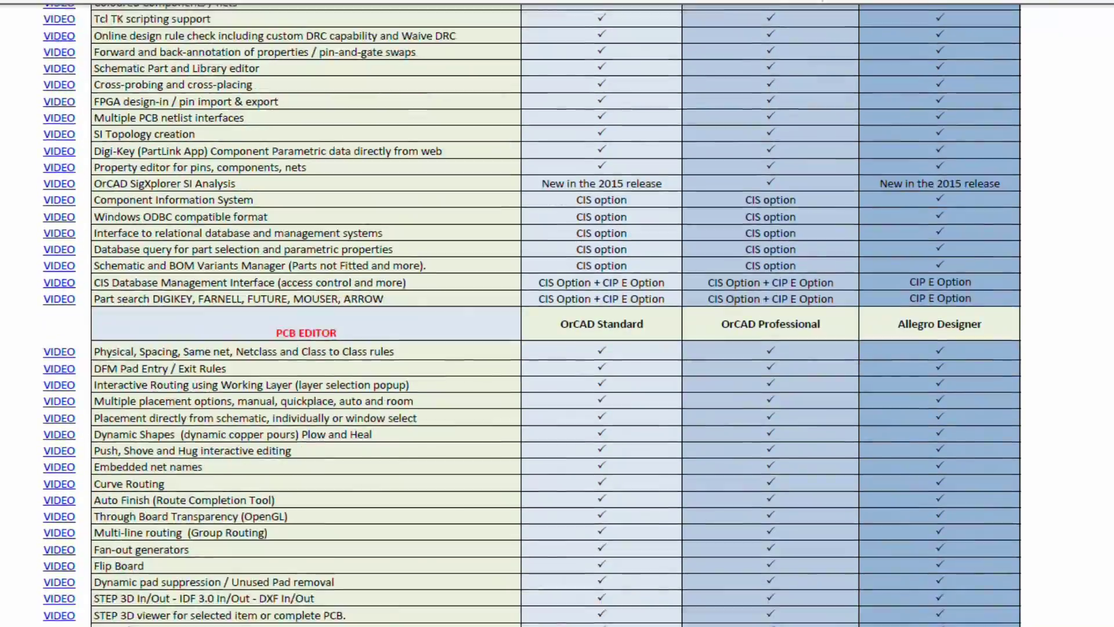
pyautogui.scroll(-3, 557, 349)
pyautogui.scroll(-3, 557, 348)
pyautogui.scroll(-3, 557, 348)
pyautogui.scroll(-3, 557, 348)
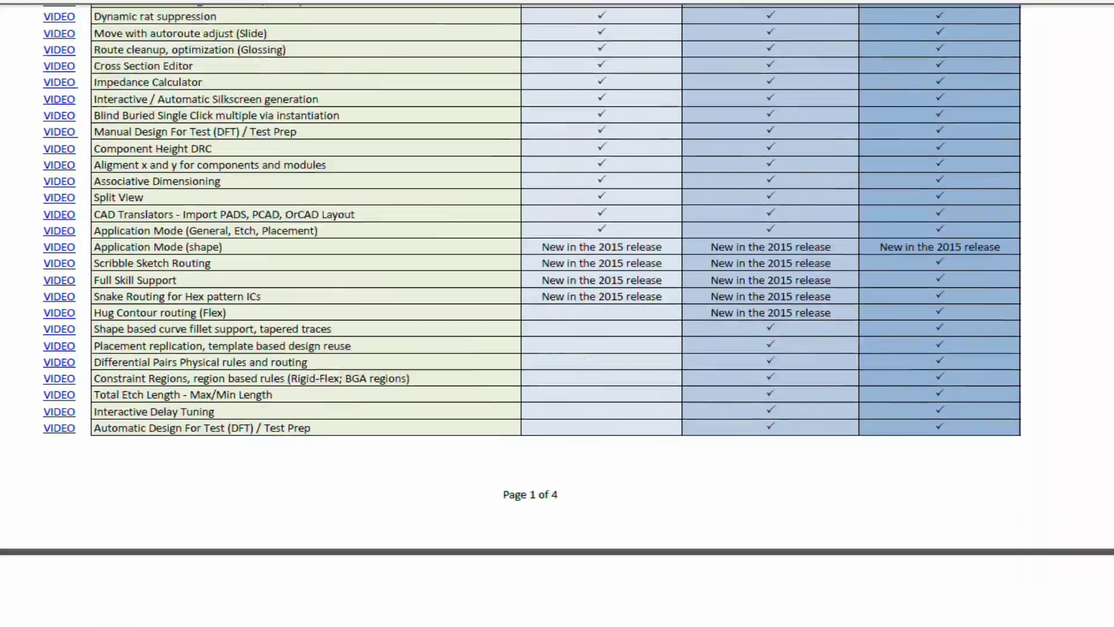
pyautogui.scroll(-3, 557, 348)
pyautogui.scroll(-3, 558, 348)
pyautogui.scroll(-2, 557, 348)
pyautogui.scroll(-2, 557, 349)
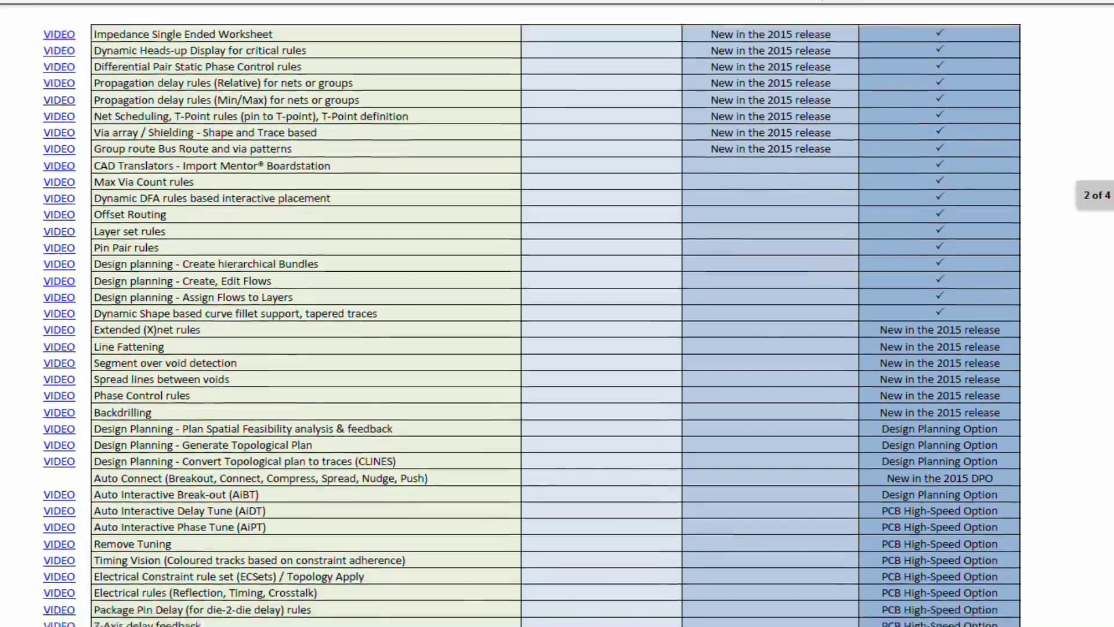